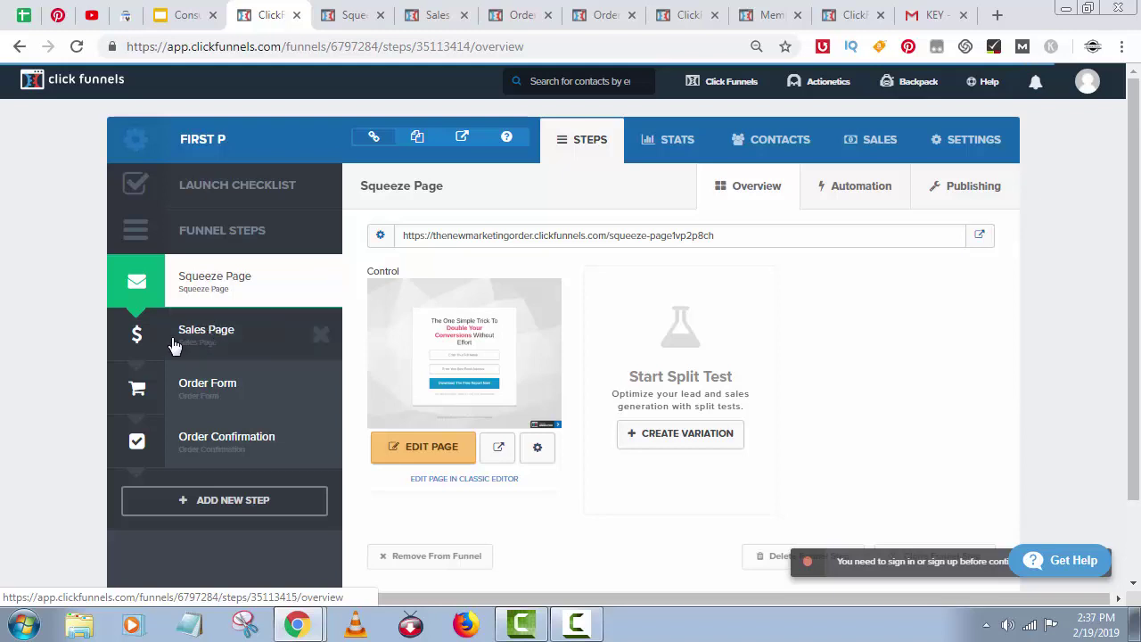
# Review the funnel's live squeeze page and sales page, including the sales video and offer button
pyautogui.click(363, 7)
pyautogui.click(428, 11)
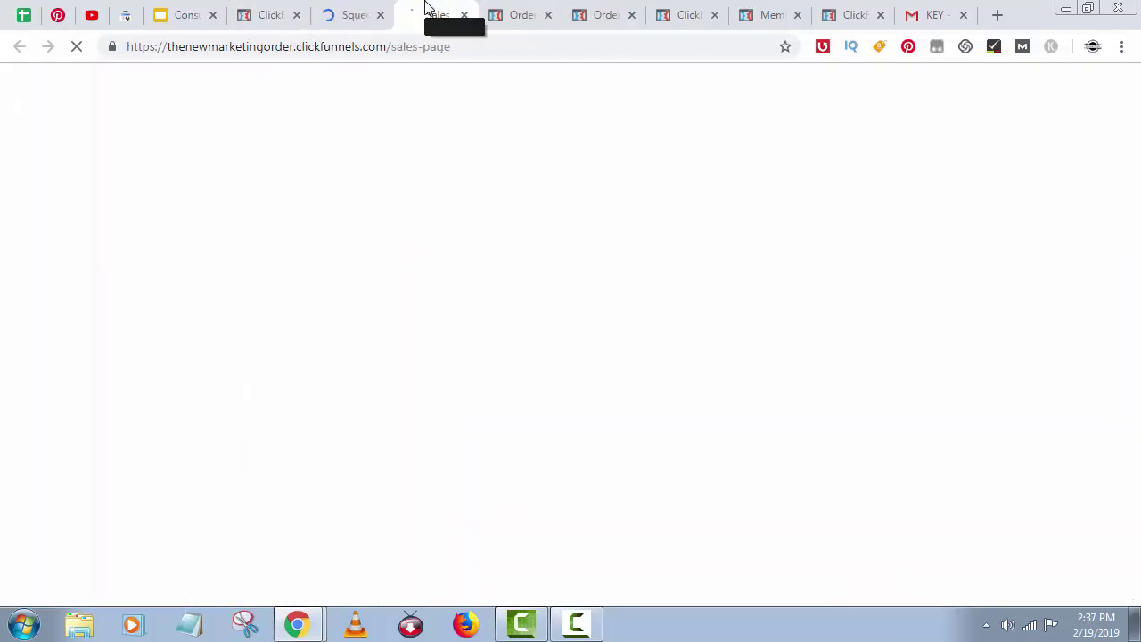
pyautogui.click(373, 7)
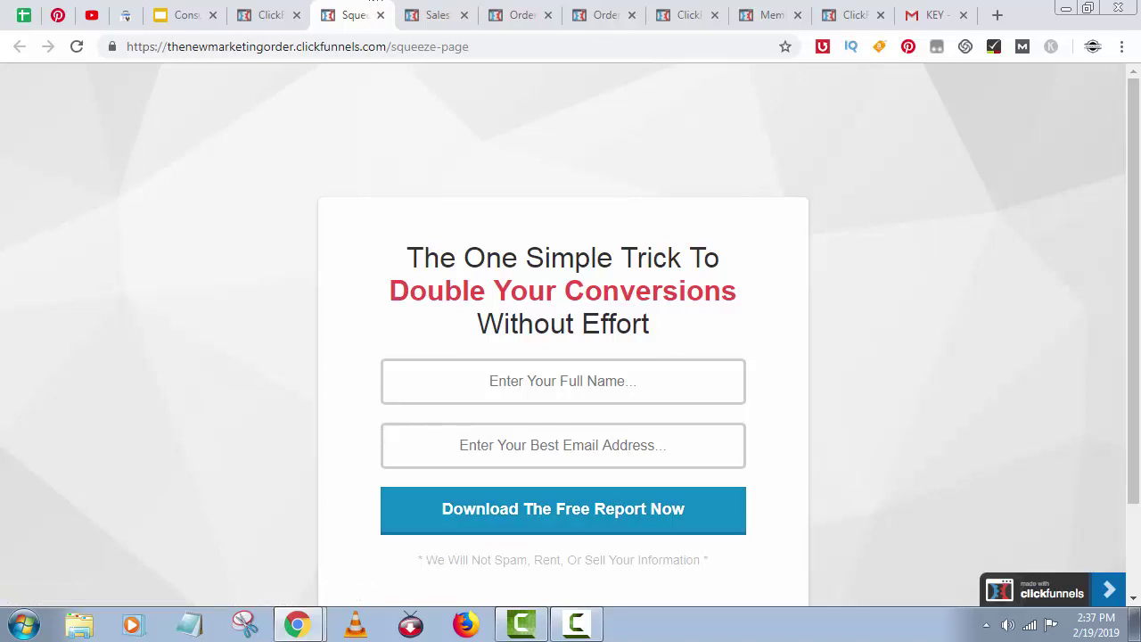
pyautogui.click(446, 11)
pyautogui.scroll(3, 592, 270)
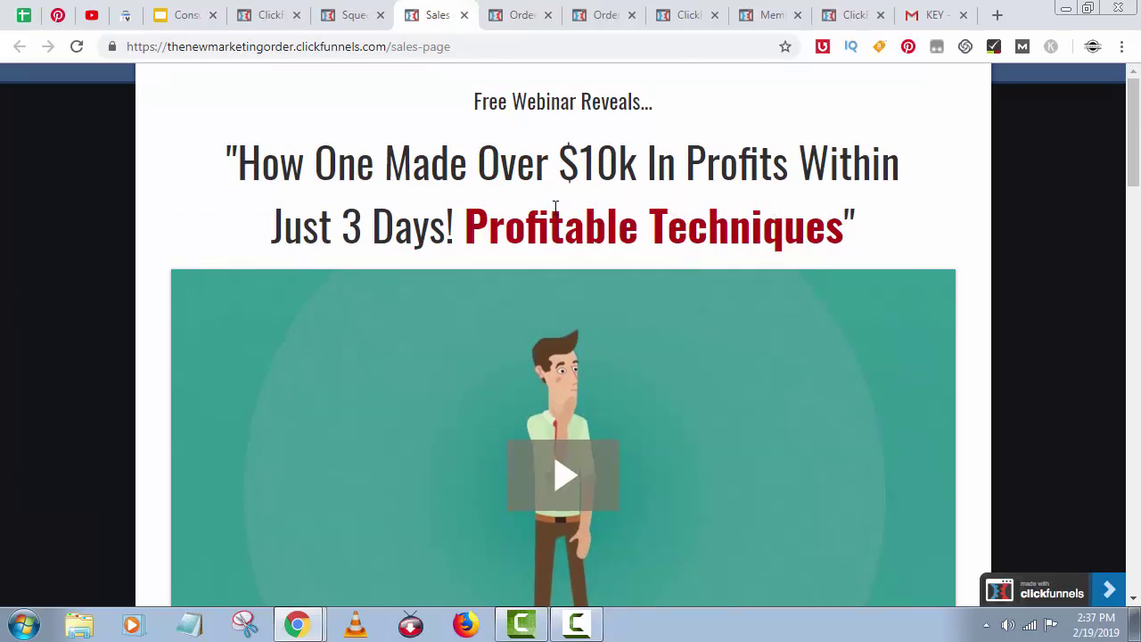
pyautogui.scroll(-3, 555, 206)
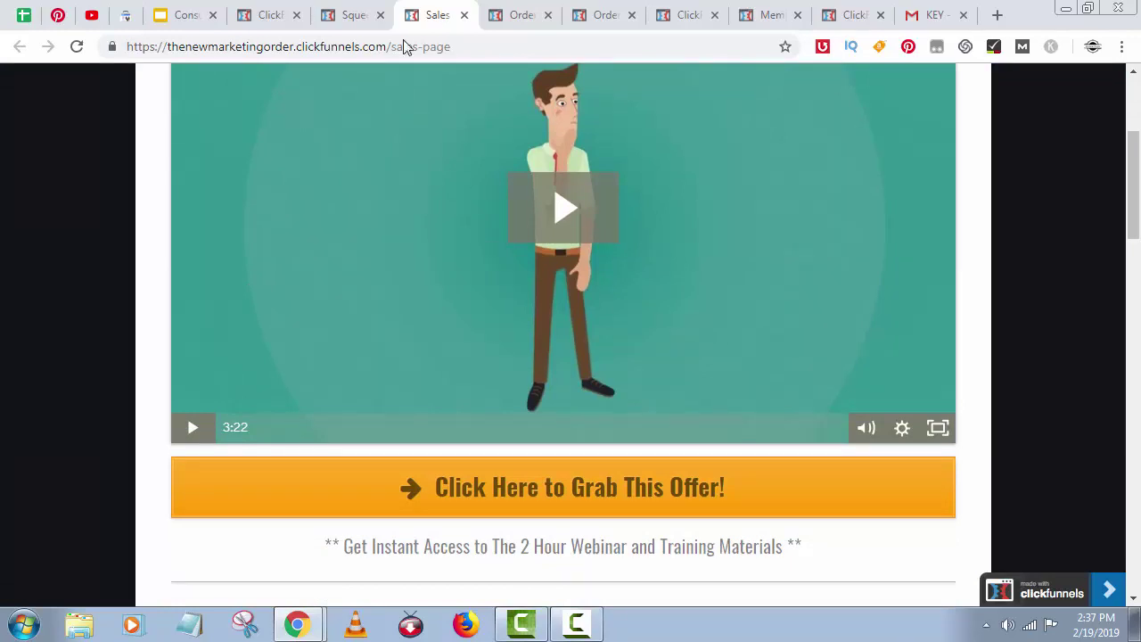
# Open the Order Form step in the funnel and view its live order form page
pyautogui.click(350, 13)
pyautogui.click(284, 14)
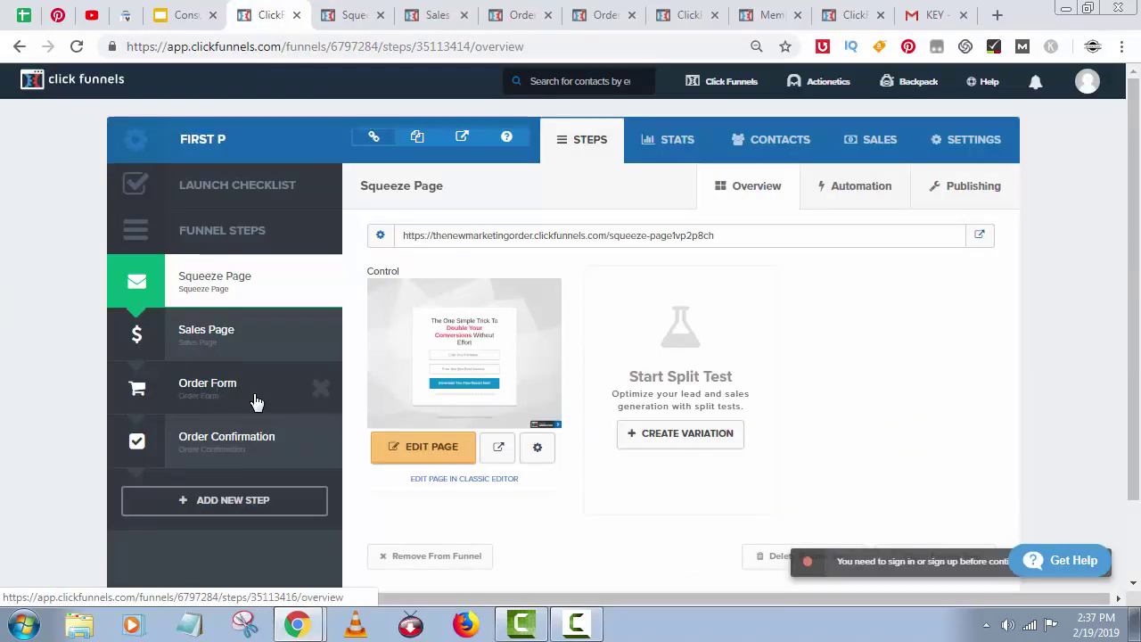
pyautogui.click(256, 403)
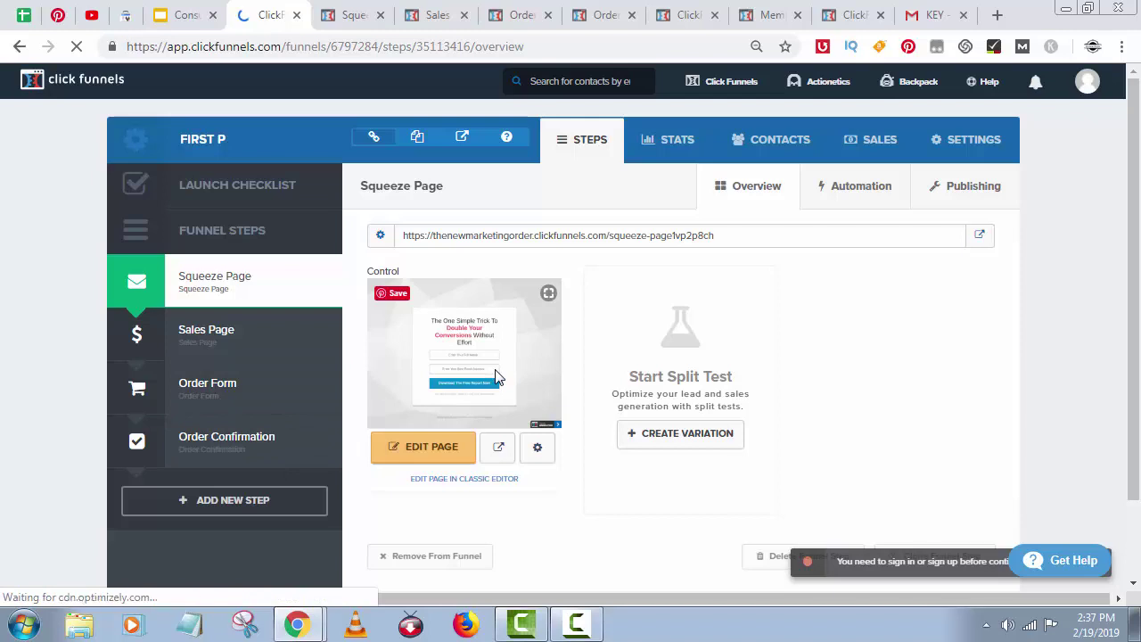
pyautogui.click(523, 7)
pyautogui.click(597, 12)
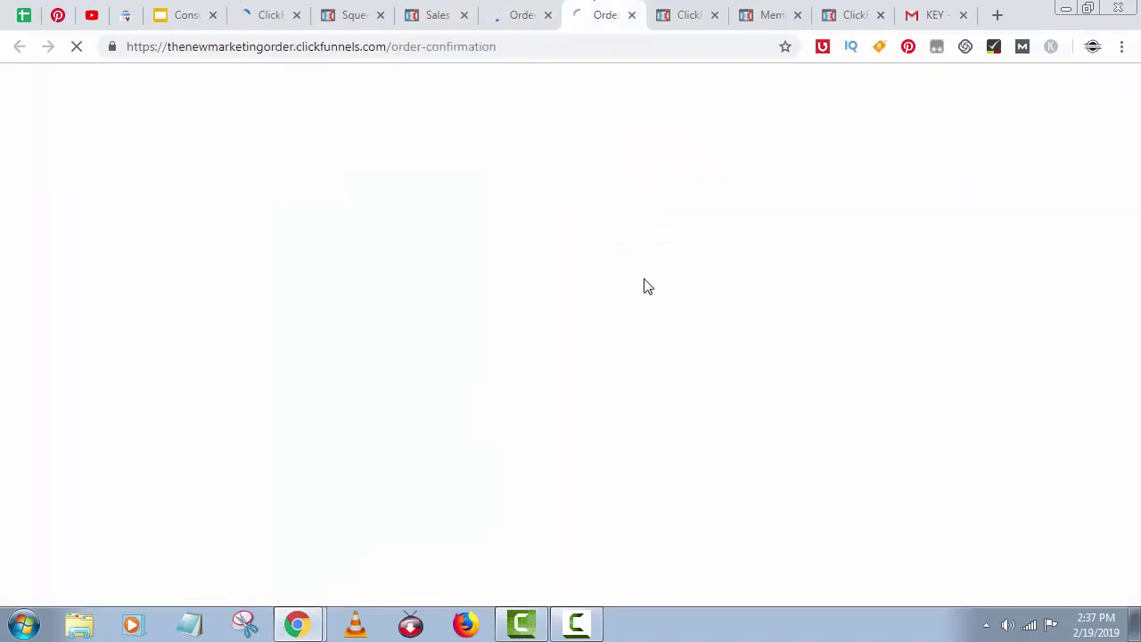
pyautogui.click(504, 7)
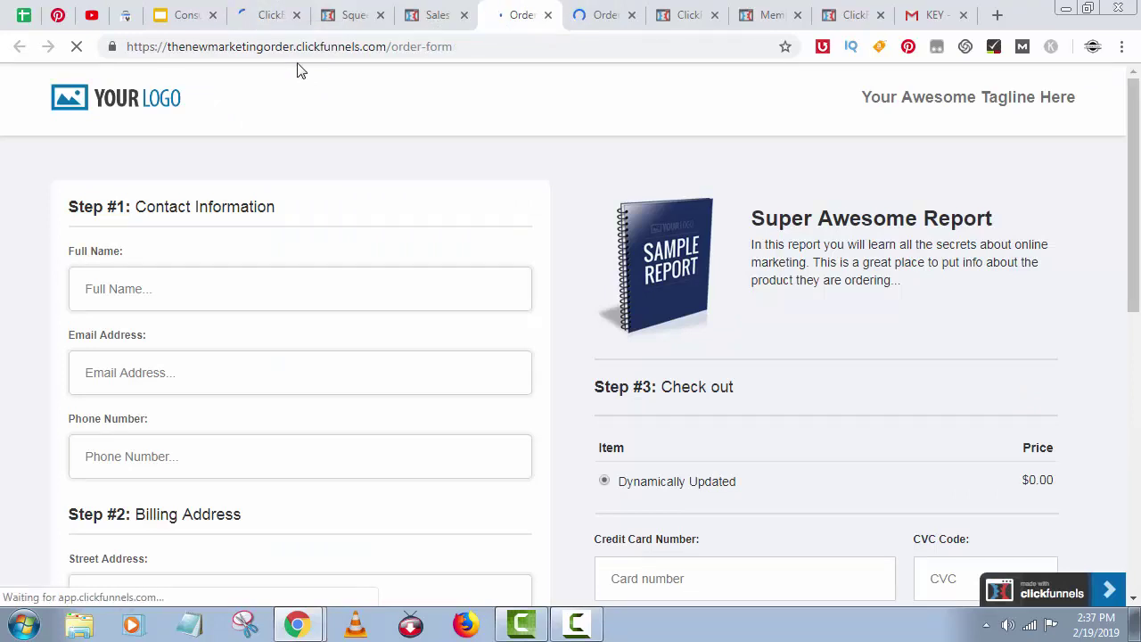
pyautogui.click(268, 10)
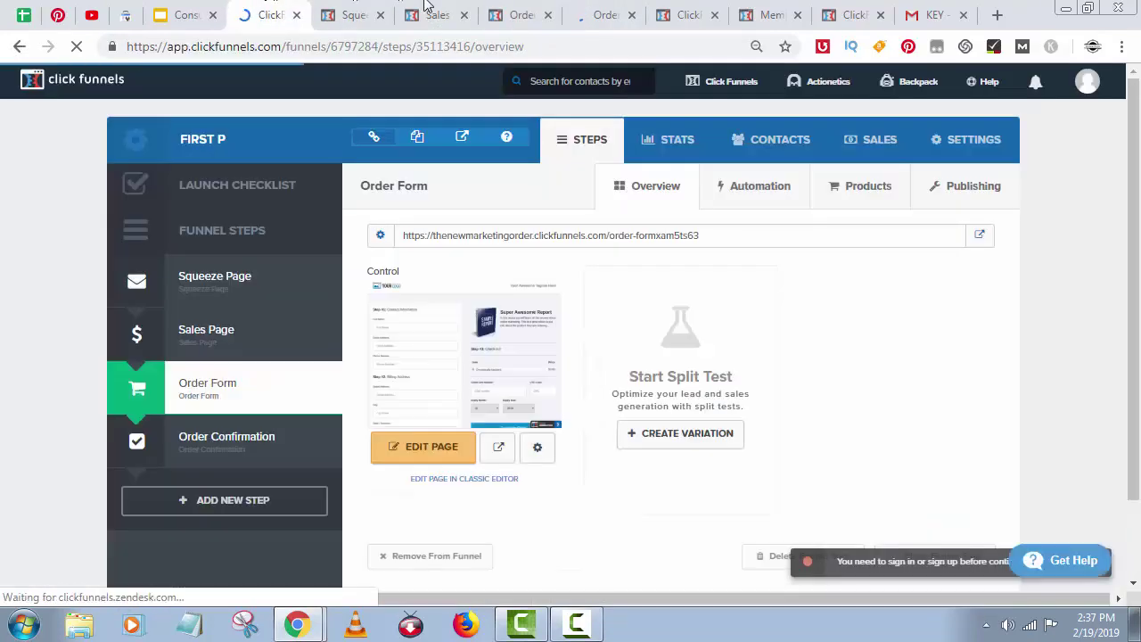
pyautogui.click(505, 8)
pyautogui.click(276, 12)
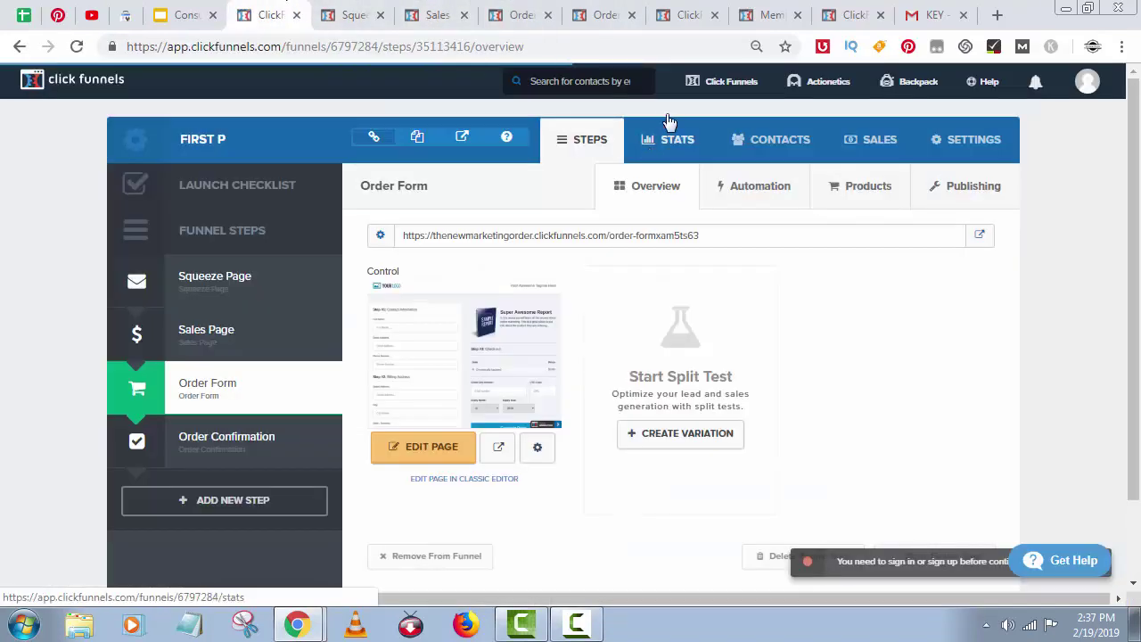
# Start a new funnel in the Classic Funnel Builder with the goal Sell Your Product and the type Sales Funnel
pyautogui.moveTo(730, 80)
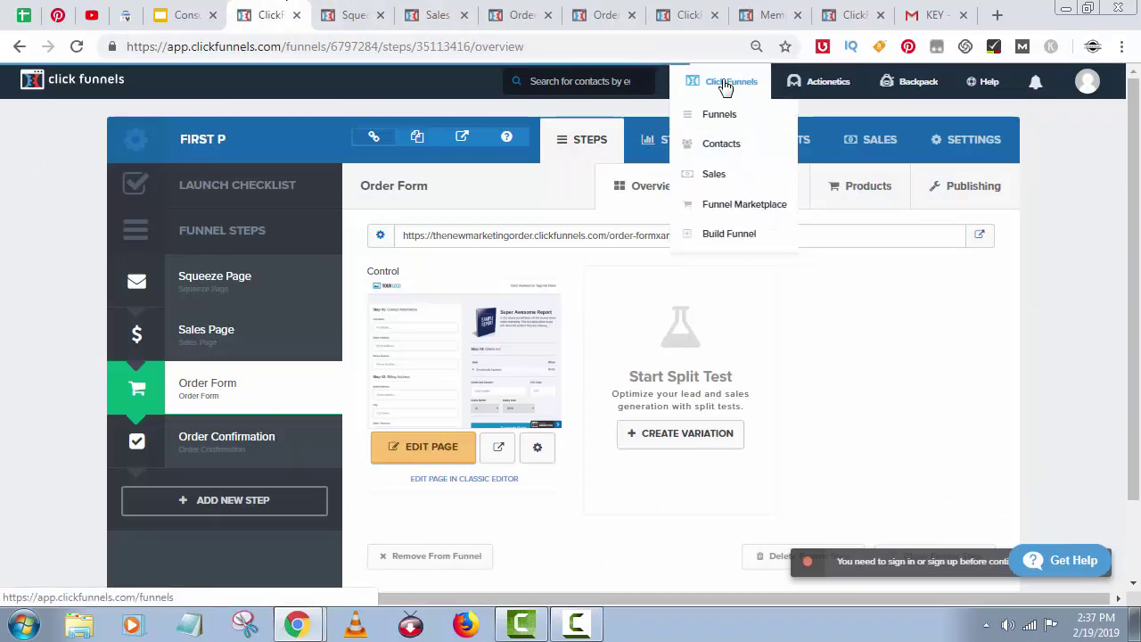
pyautogui.click(719, 235)
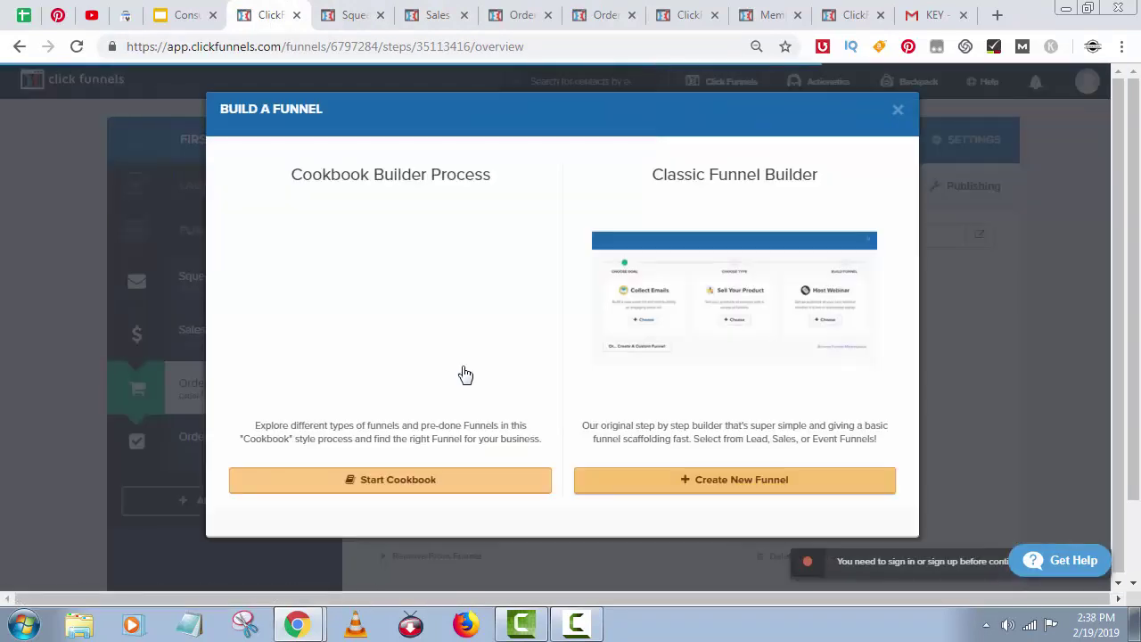
pyautogui.click(710, 486)
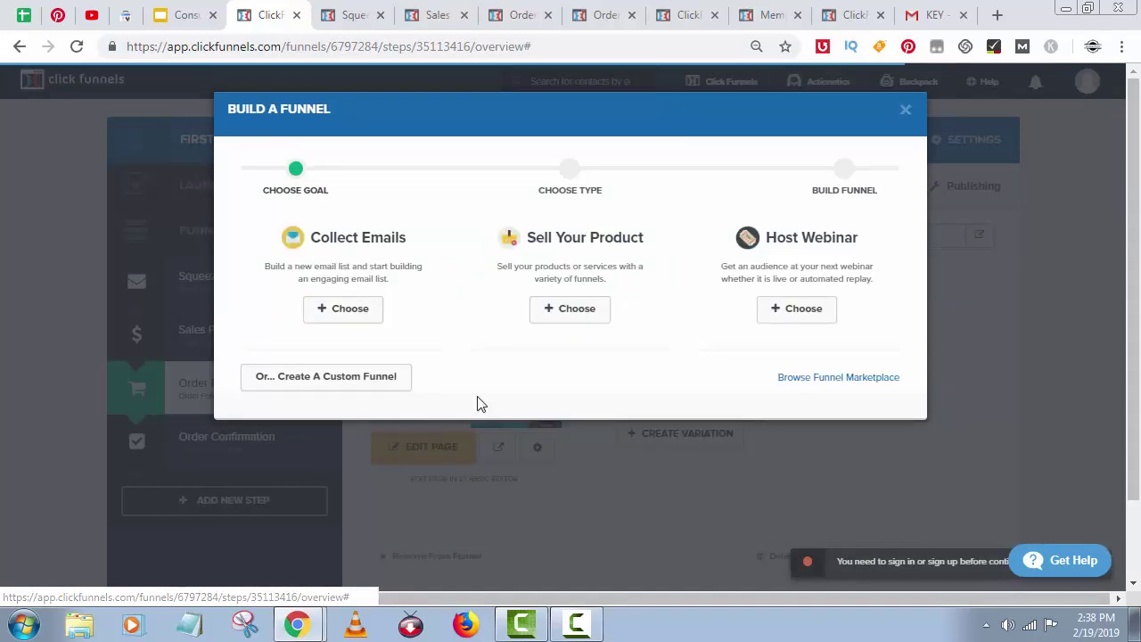
pyautogui.click(526, 280)
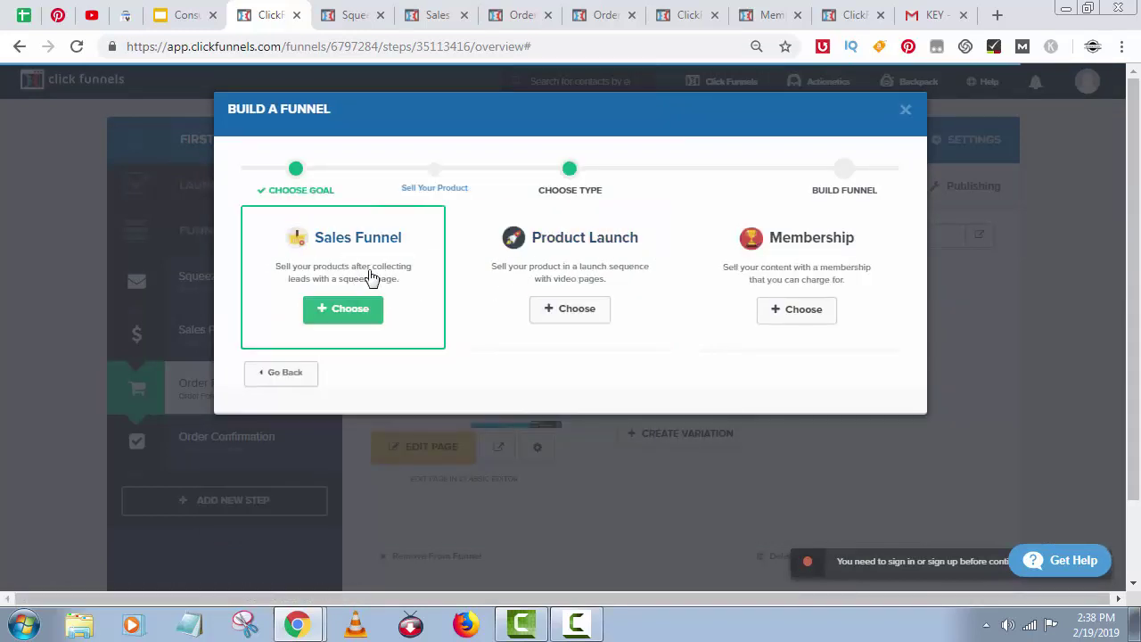
pyautogui.click(372, 279)
# Examine the list of pages included in the Sales Funnel type, and close the builder without creating a funnel
pyautogui.moveTo(654, 234); pyautogui.dragTo(774, 303)
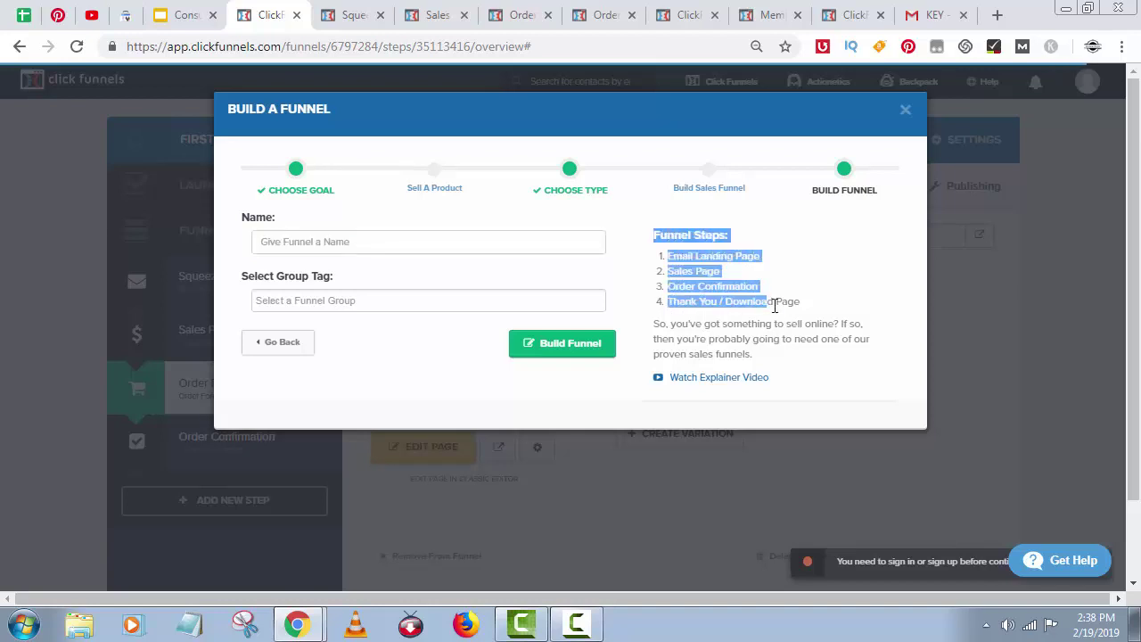
pyautogui.click(811, 319)
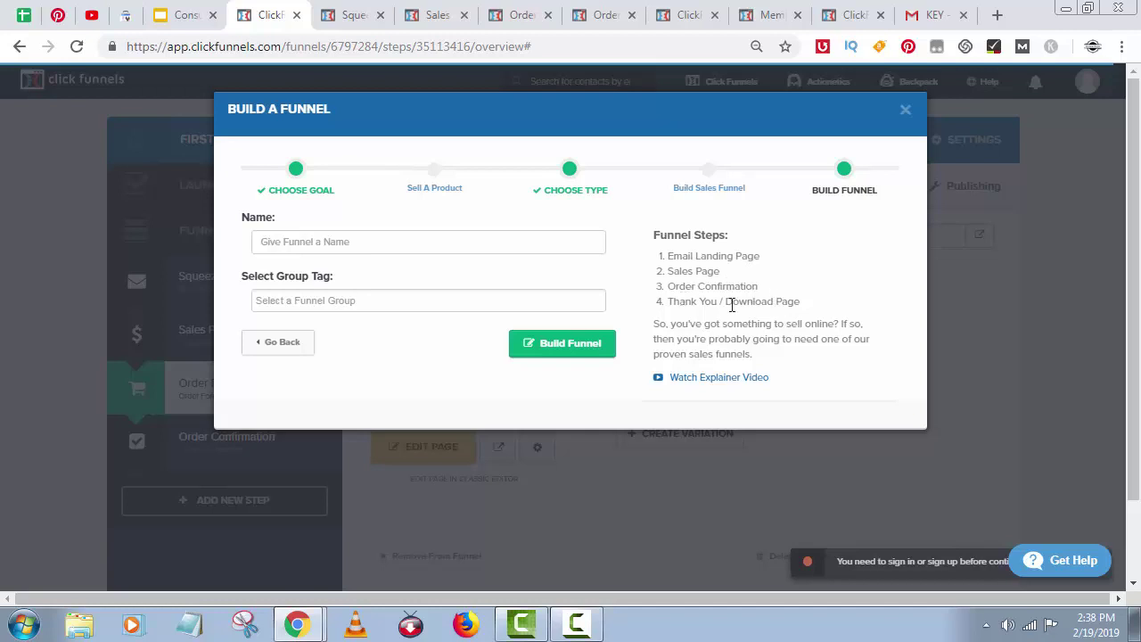
pyautogui.moveTo(669, 303); pyautogui.dragTo(715, 306)
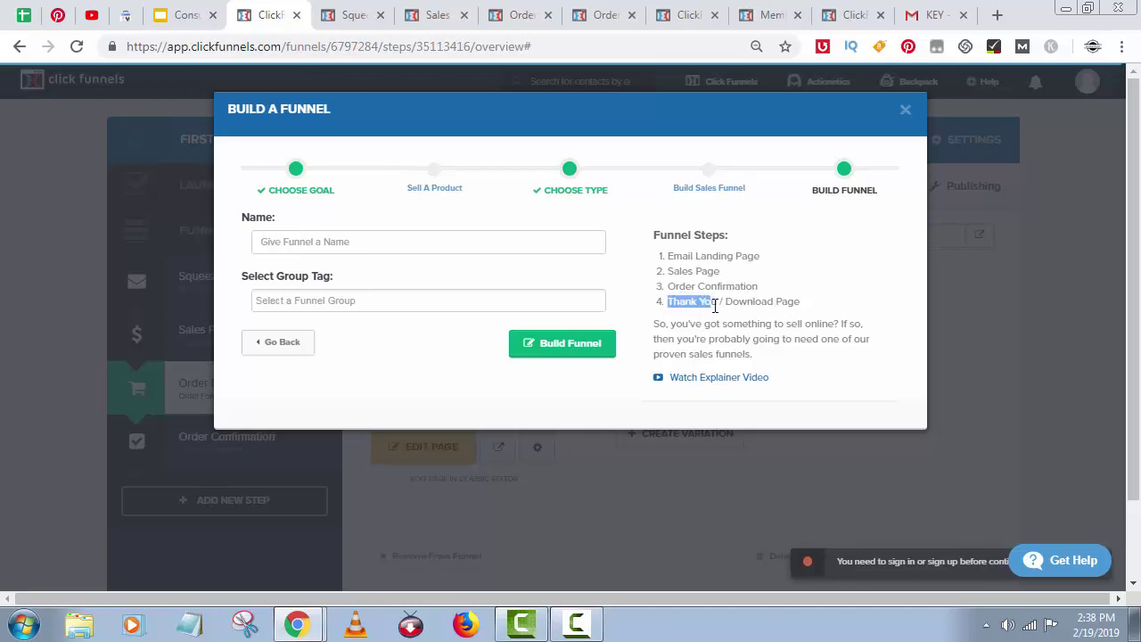
pyautogui.click(773, 296)
pyautogui.moveTo(664, 300); pyautogui.dragTo(818, 308)
pyautogui.click(817, 309)
pyautogui.moveTo(670, 286); pyautogui.dragTo(793, 288)
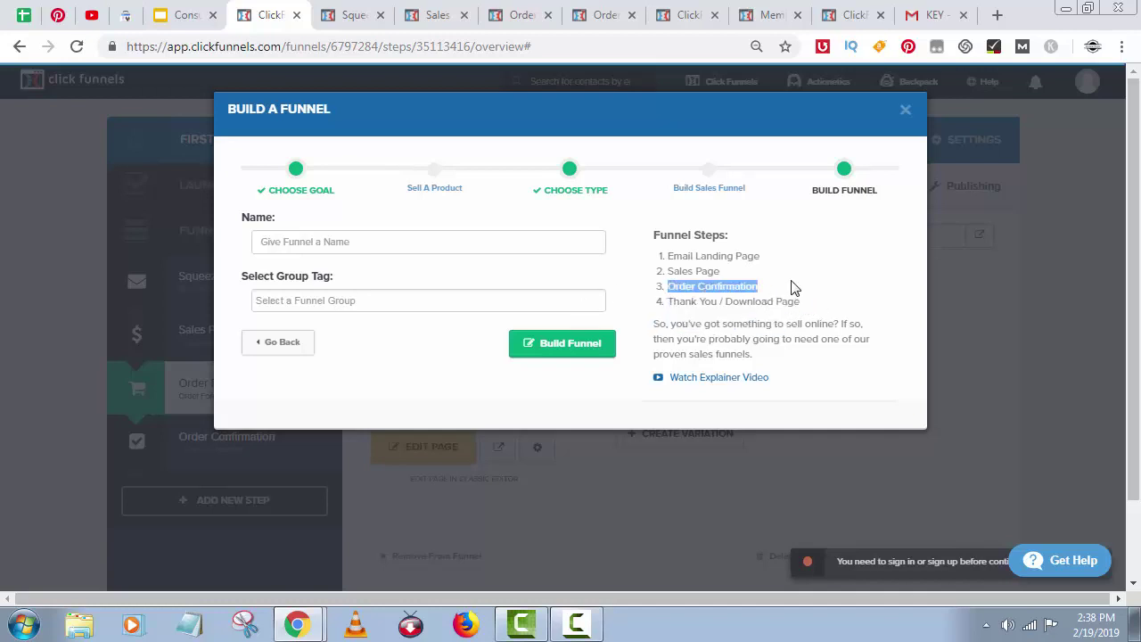
pyautogui.click(782, 206)
pyautogui.click(905, 109)
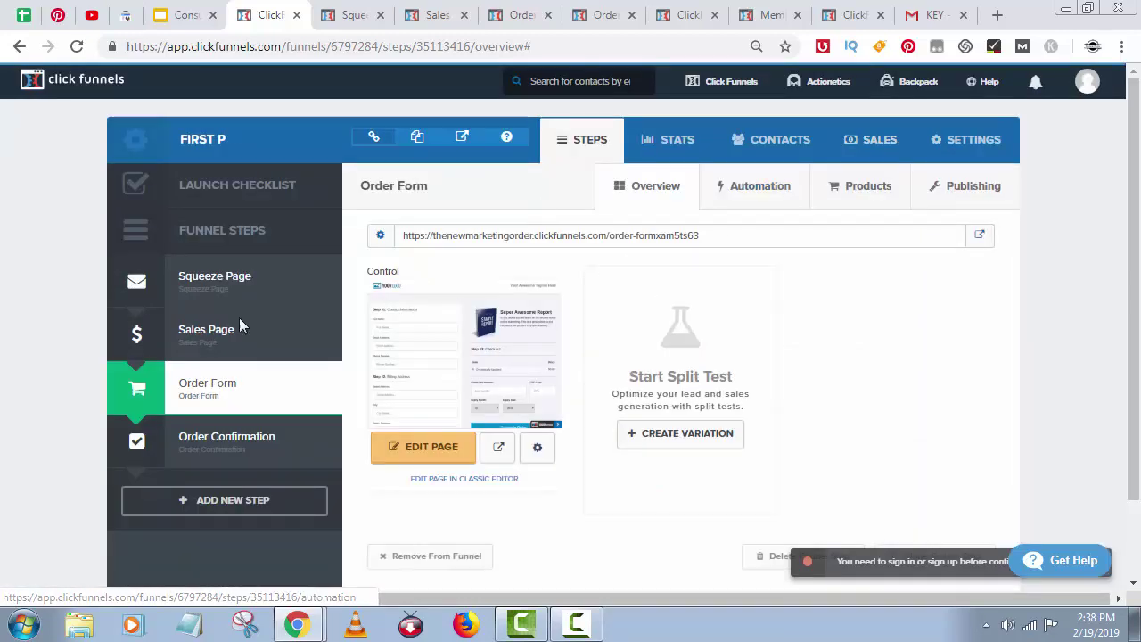
# Open the Order Confirmation step in the funnel and view its live page
pyautogui.click(247, 451)
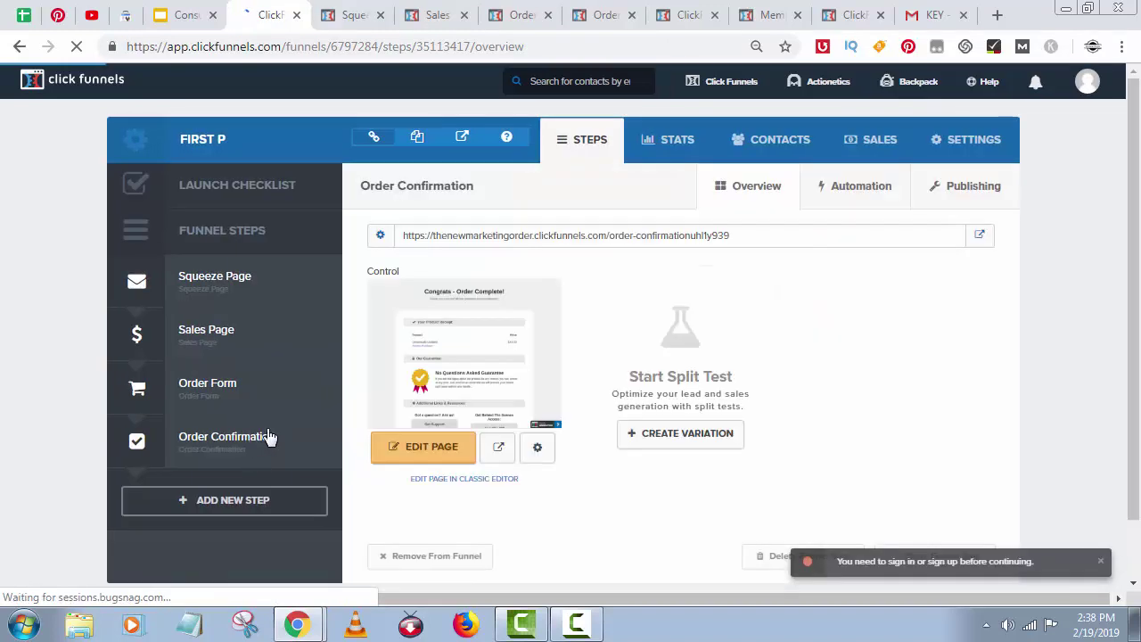
pyautogui.click(605, 15)
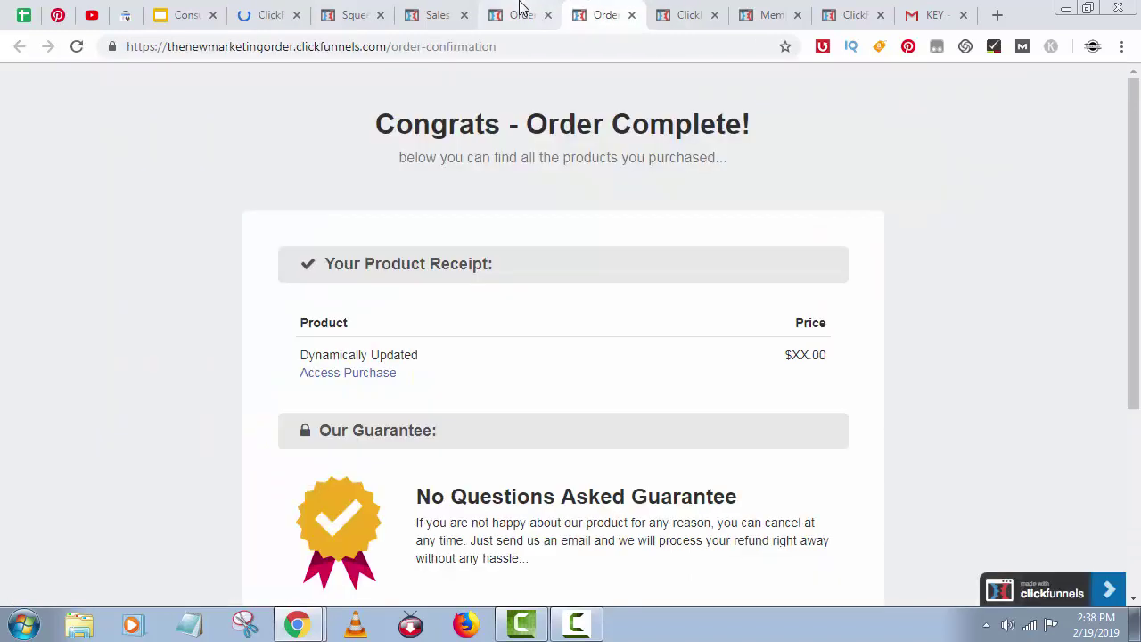
# Examine the live order form's contact, billing address and checkout fields down to the Complete Order button
pyautogui.click(522, 16)
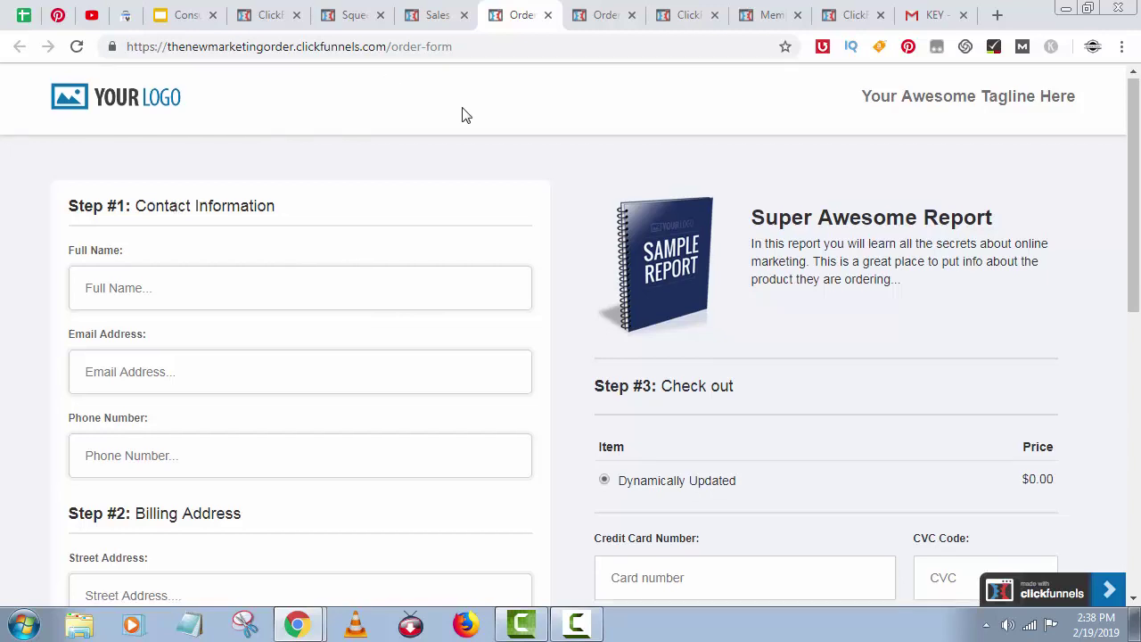
pyautogui.scroll(-3, 212, 152)
pyautogui.scroll(2, 223, 495)
pyautogui.scroll(-3, 179, 389)
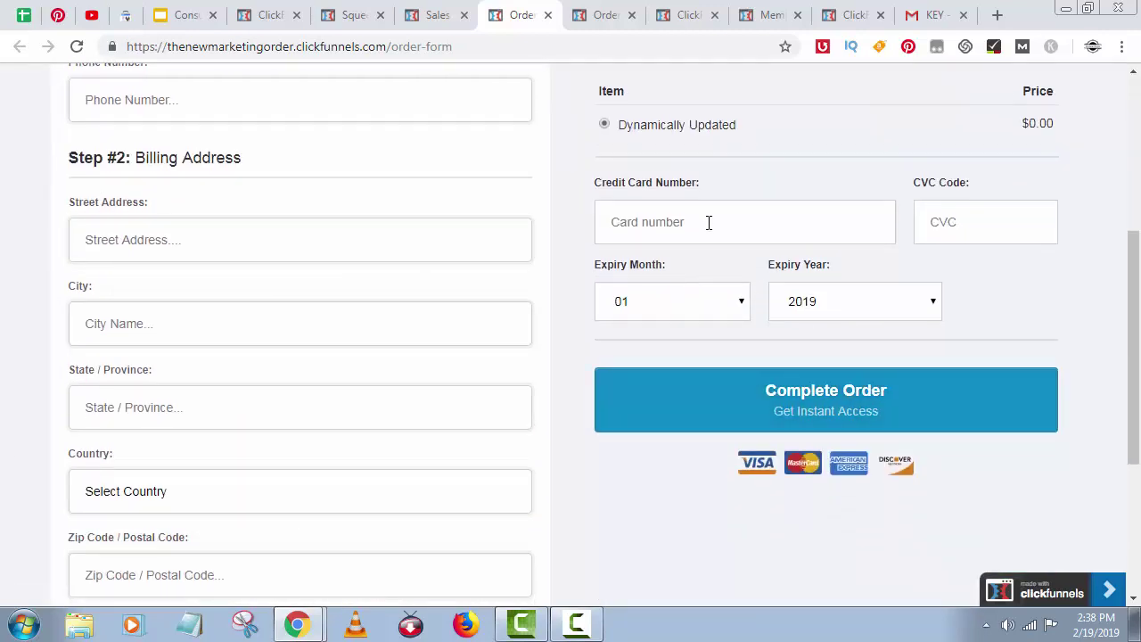
pyautogui.scroll(4, 715, 221)
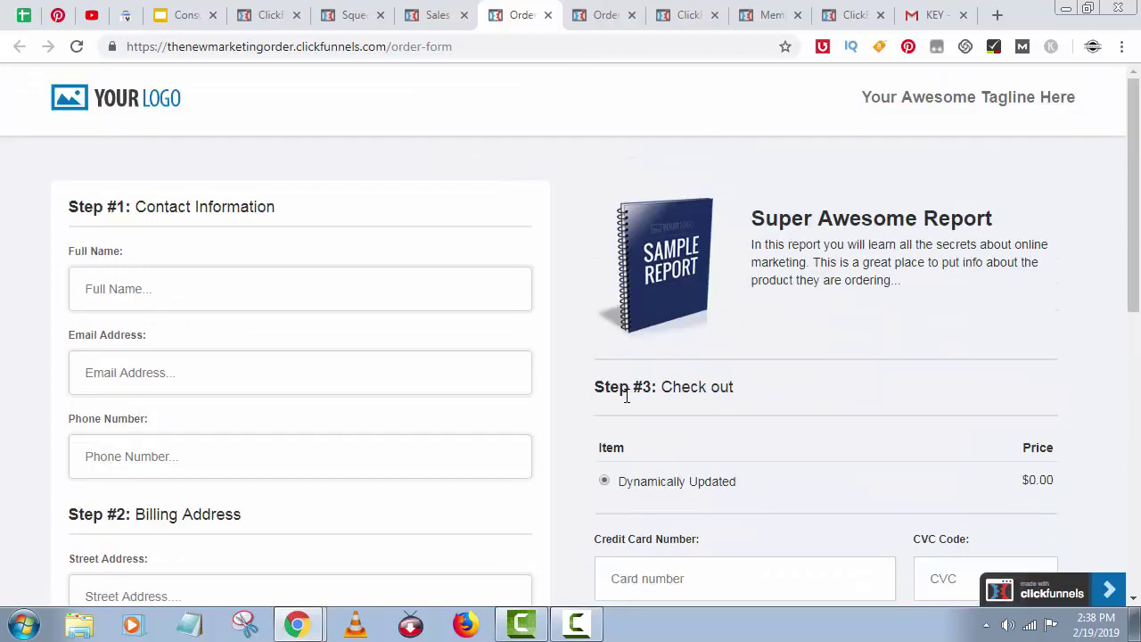
pyautogui.scroll(-2, 629, 416)
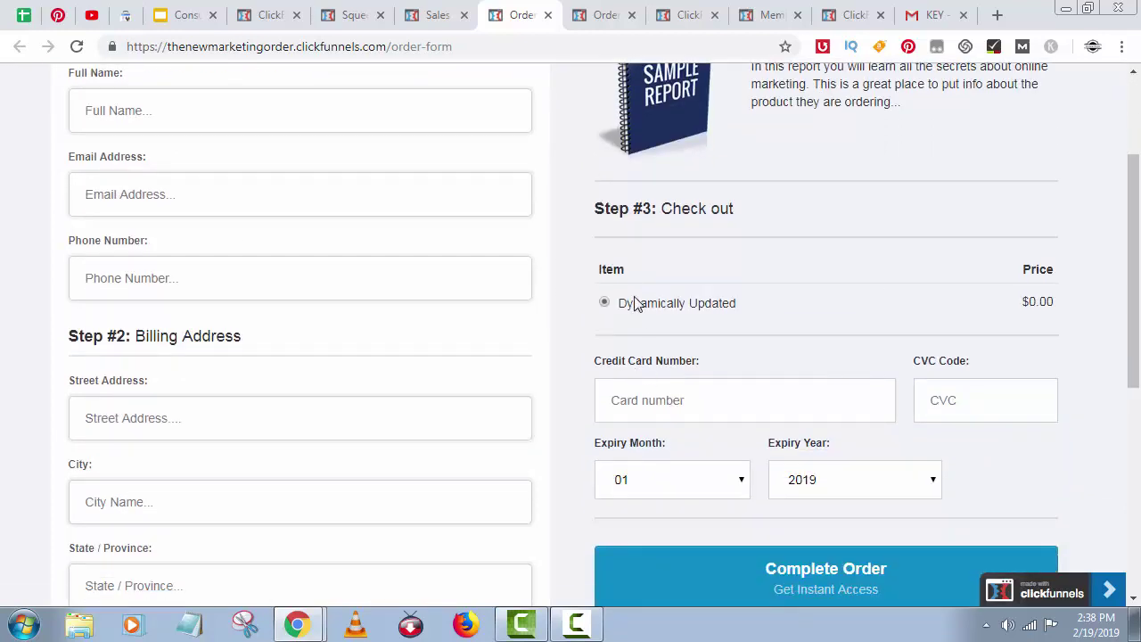
pyautogui.scroll(-2, 844, 450)
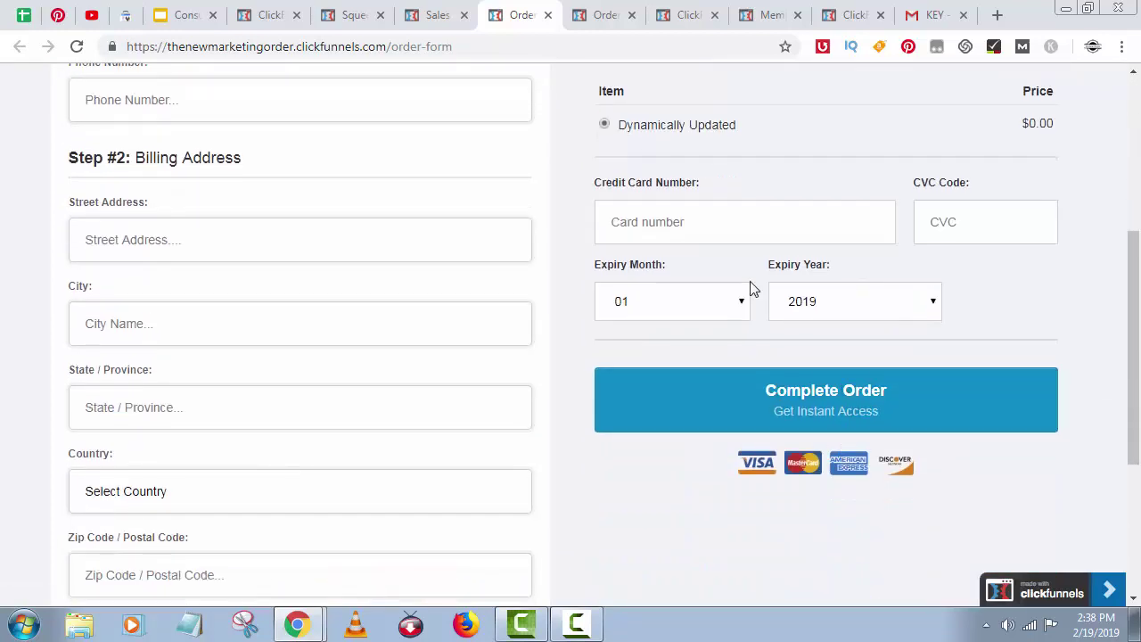
# Try entering sample text in the order form's credit card number field, and clear the field
pyautogui.click(693, 233)
pyautogui.write('hans')
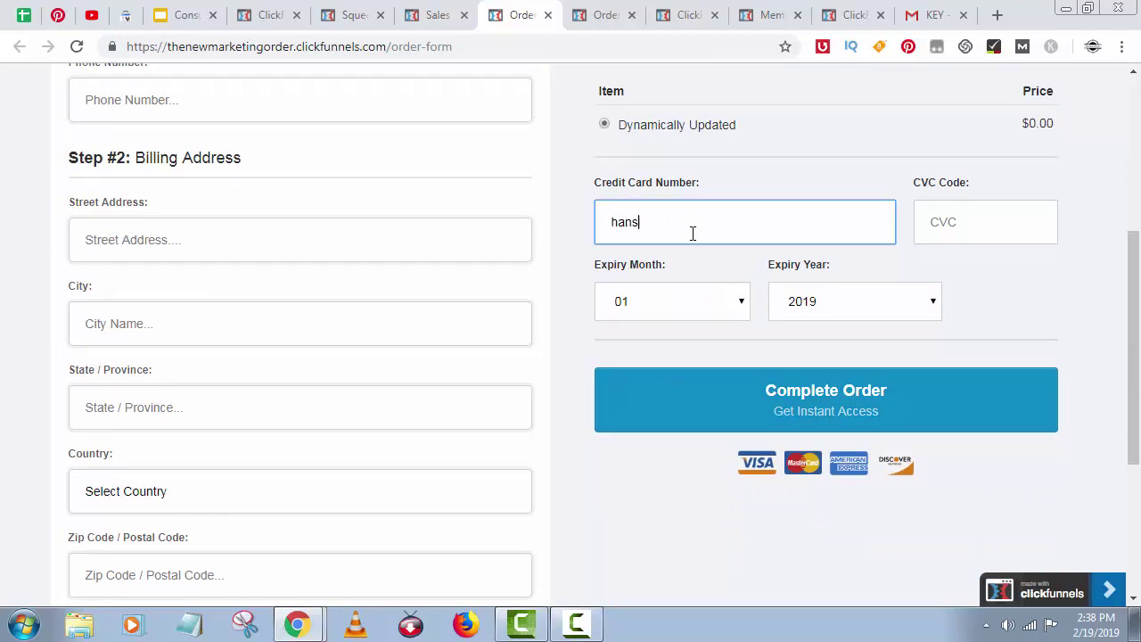
pyautogui.write('ain')
pyautogui.hotkey('ctrl', 'a')
pyautogui.write('hasnain')
pyautogui.hotkey('ctrl', 'a')
pyautogui.press('BackSpace')
# Return to the funnel's steps and review the live order confirmation page's receipt, guarantee and resource sections
pyautogui.click(426, 15)
pyautogui.click(267, 12)
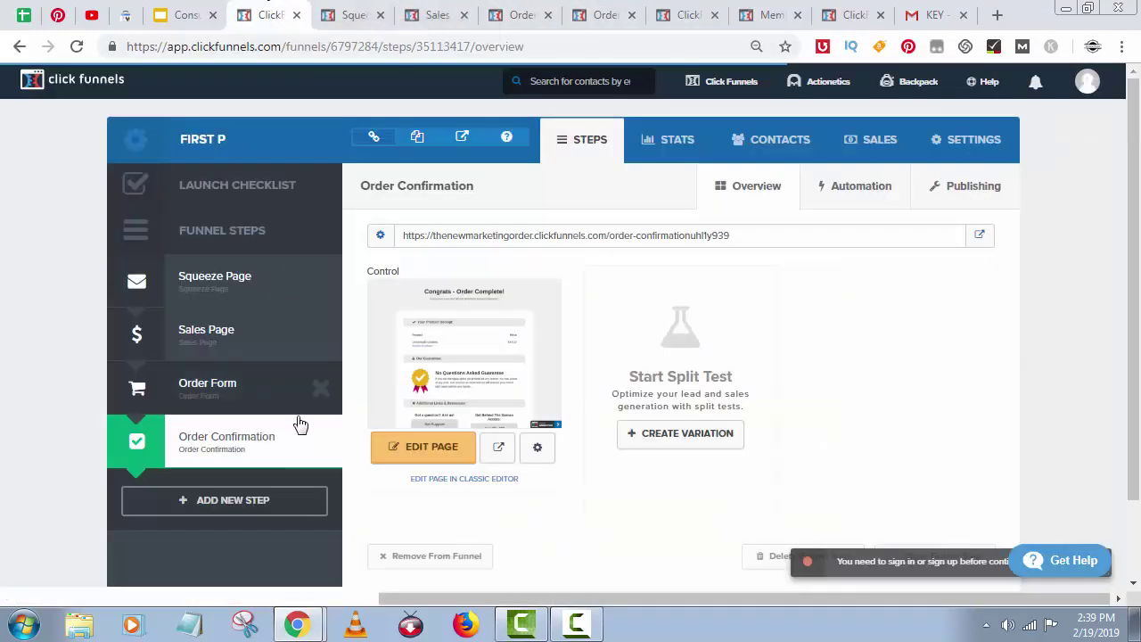
pyautogui.click(575, 9)
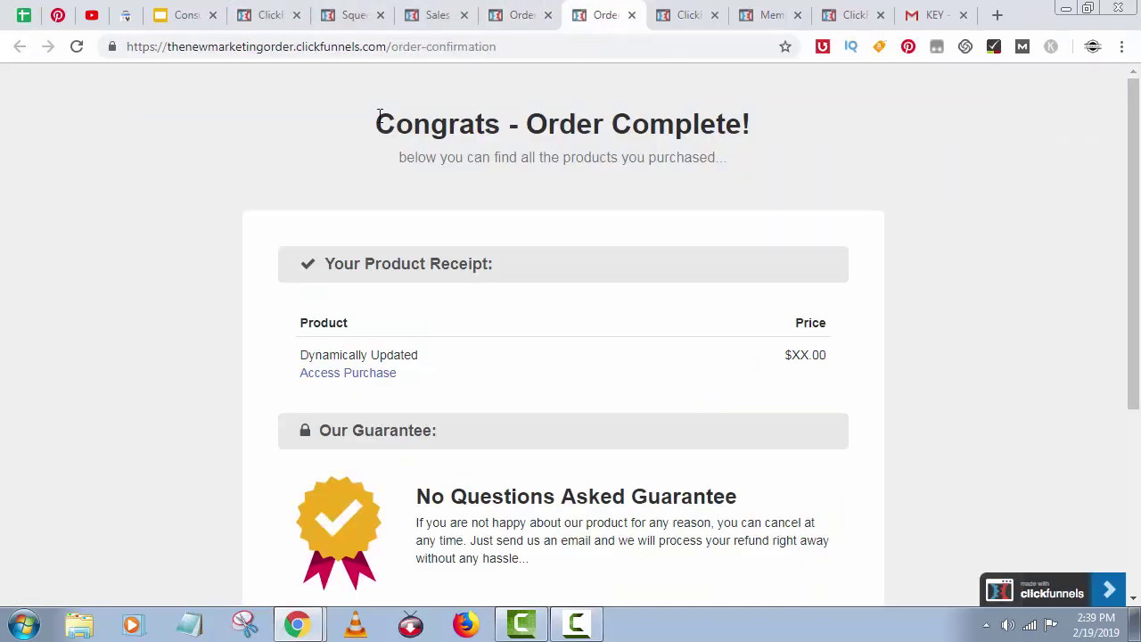
pyautogui.scroll(-3, 698, 329)
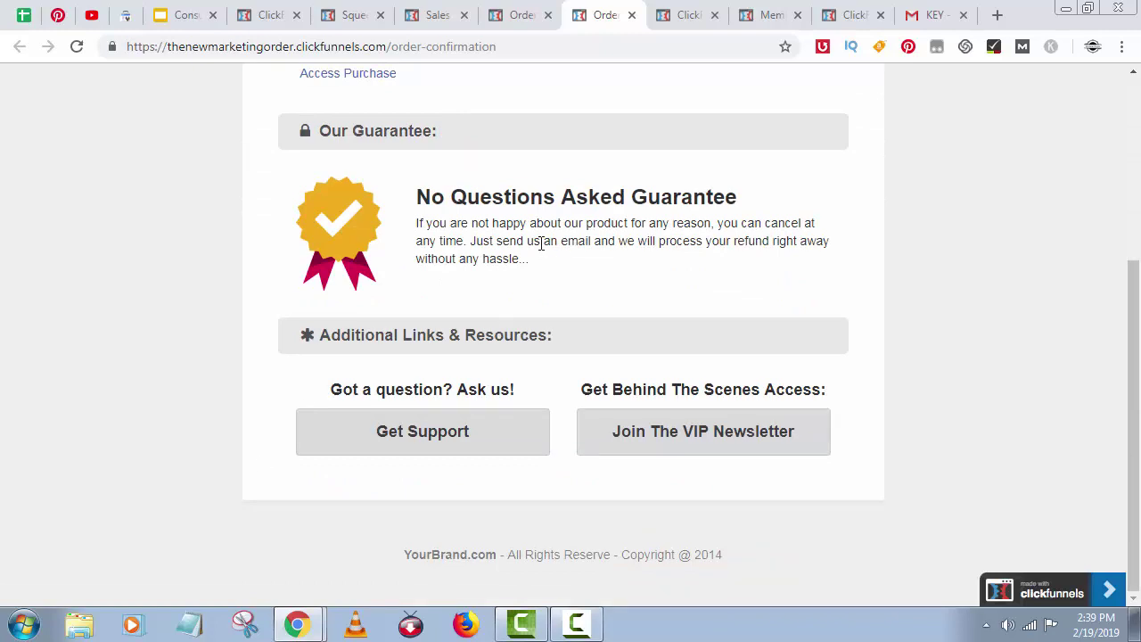
pyautogui.scroll(3, 541, 244)
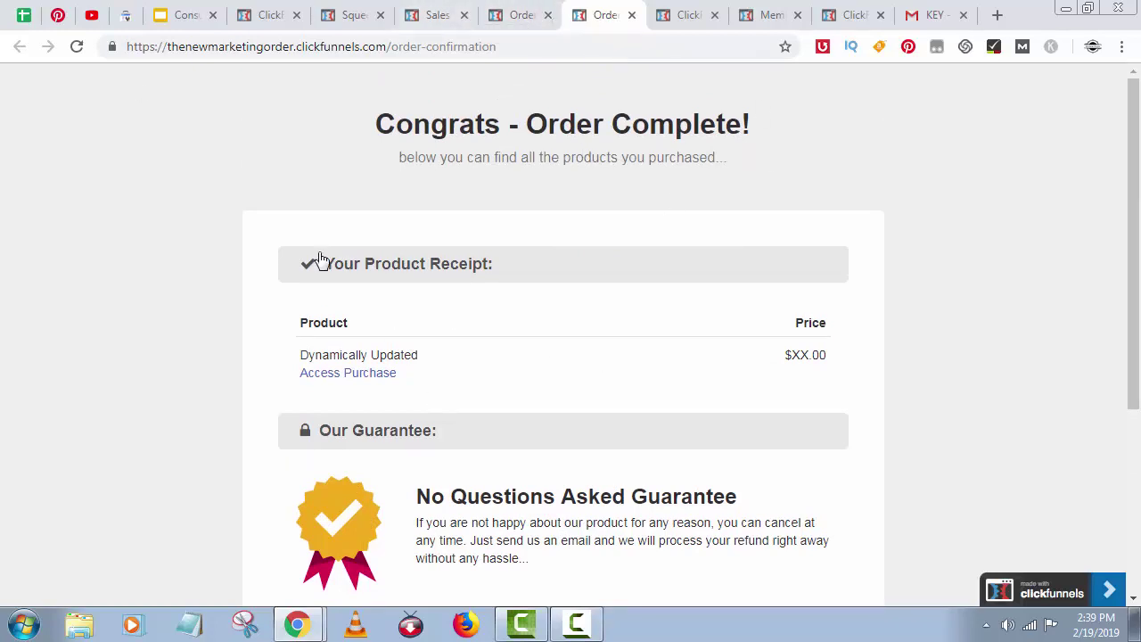
# Start a new funnel action on the sales funnel's Order Confirmation step, named "Send to membership", with the condition set to purchased
pyautogui.click(311, 7)
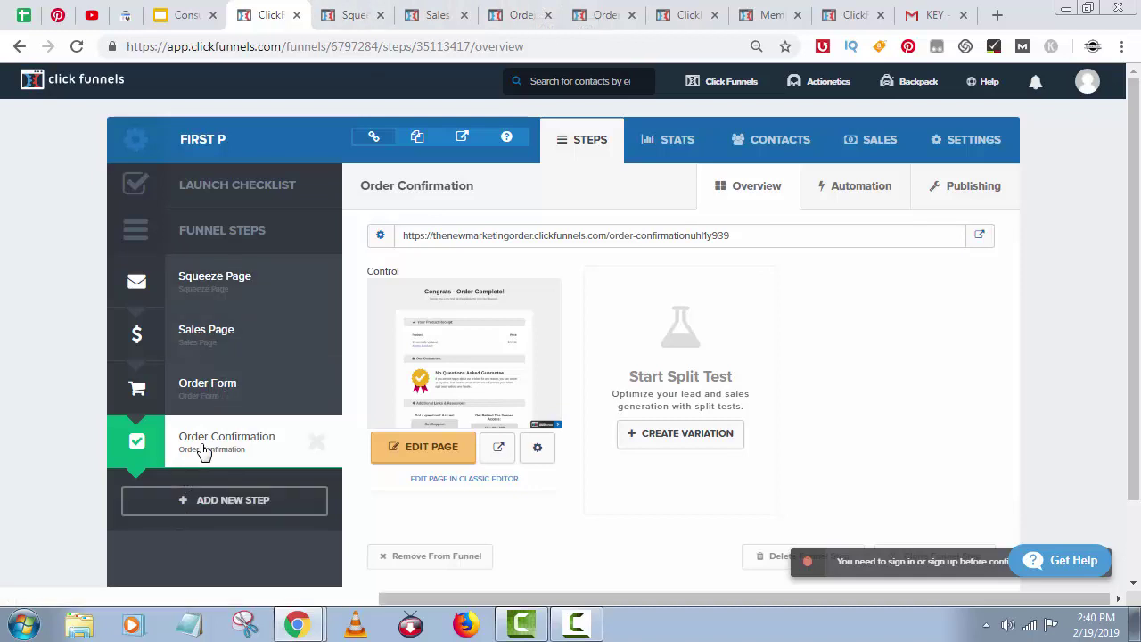
pyautogui.click(873, 188)
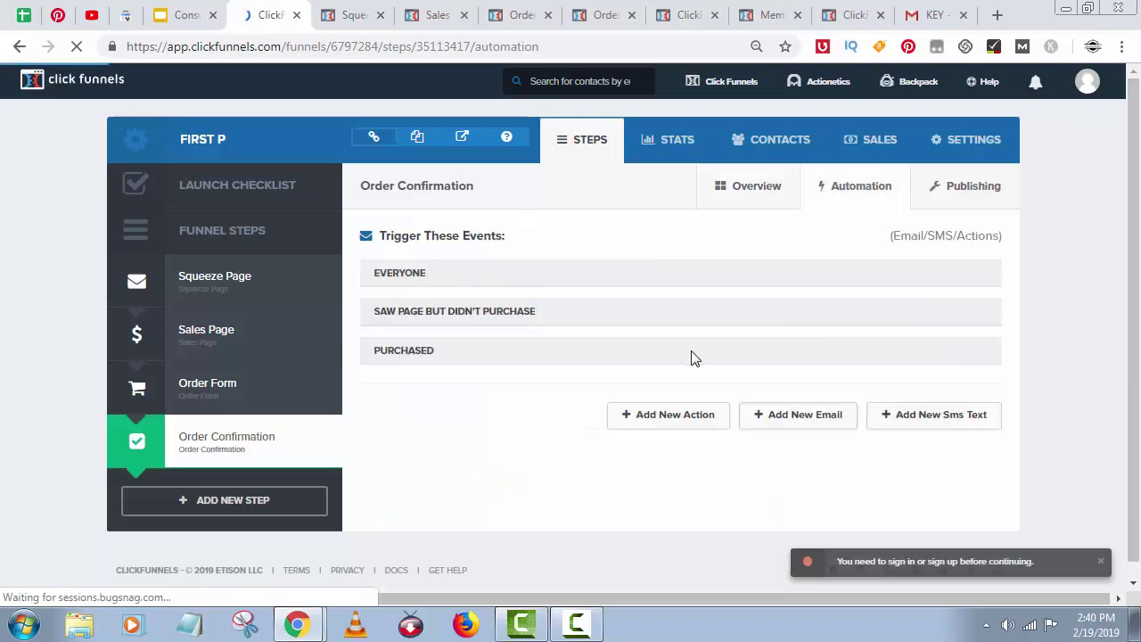
pyautogui.click(687, 420)
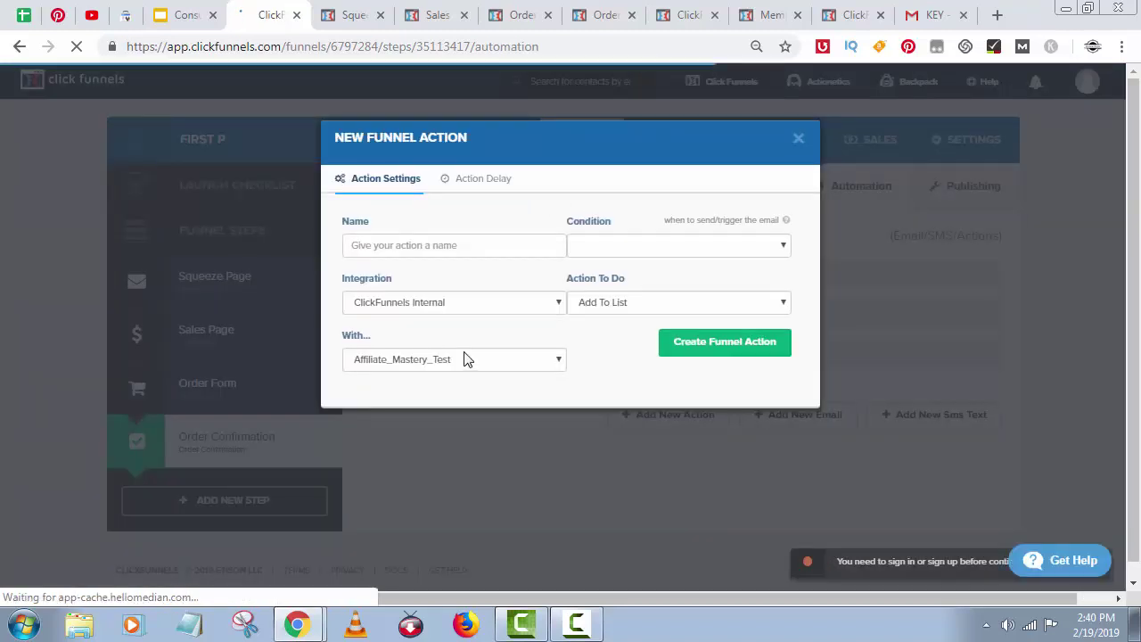
pyautogui.click(463, 252)
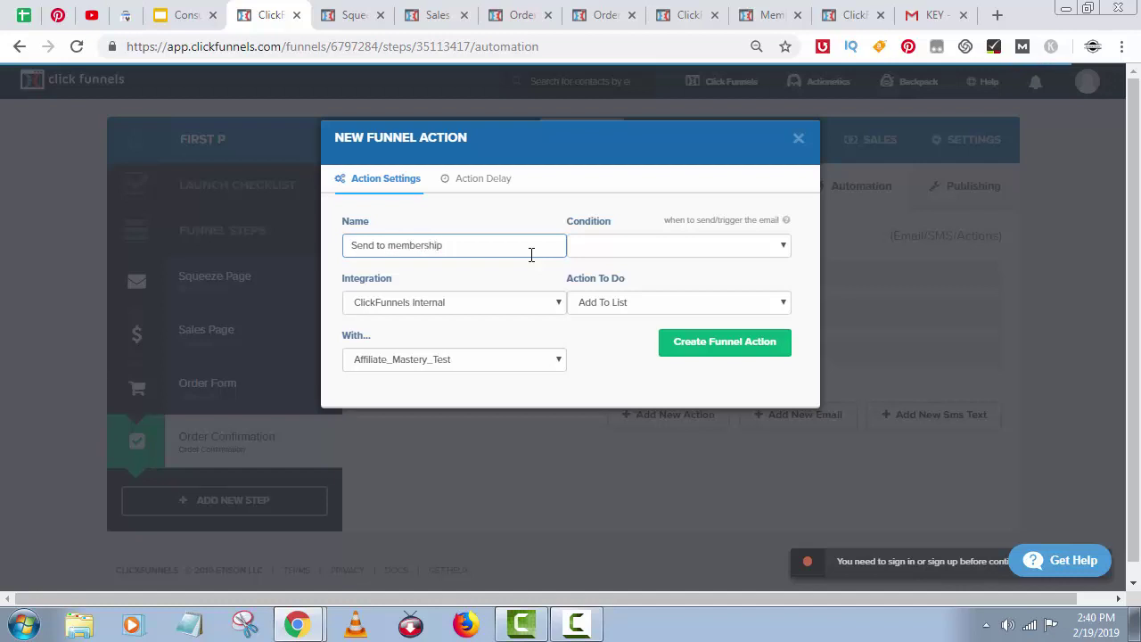
pyautogui.click(599, 253)
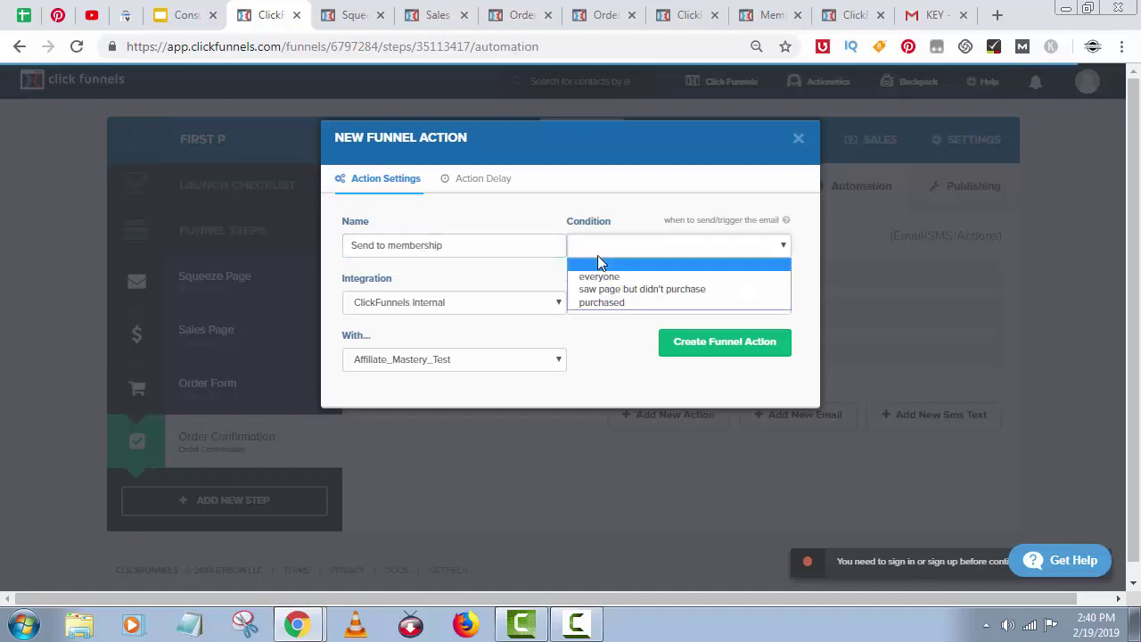
pyautogui.click(605, 304)
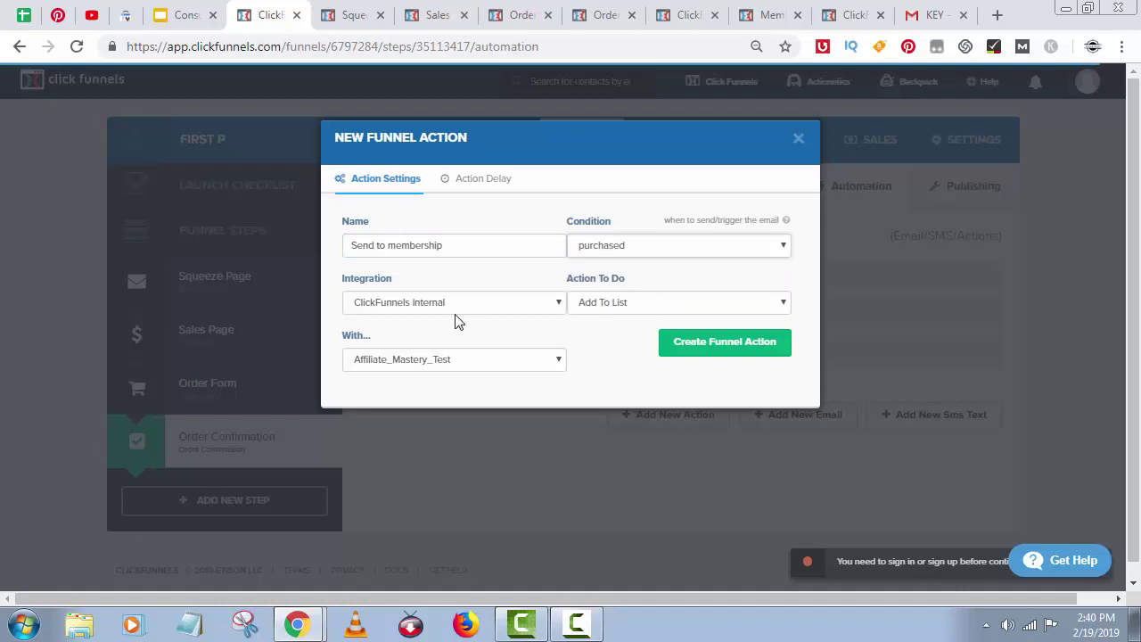
# Create the funnel action with the ClickFunnels Internal integration, Add To List as the action and Affiliate_Mastery_Test as the list
pyautogui.click(518, 305)
pyautogui.click(456, 323)
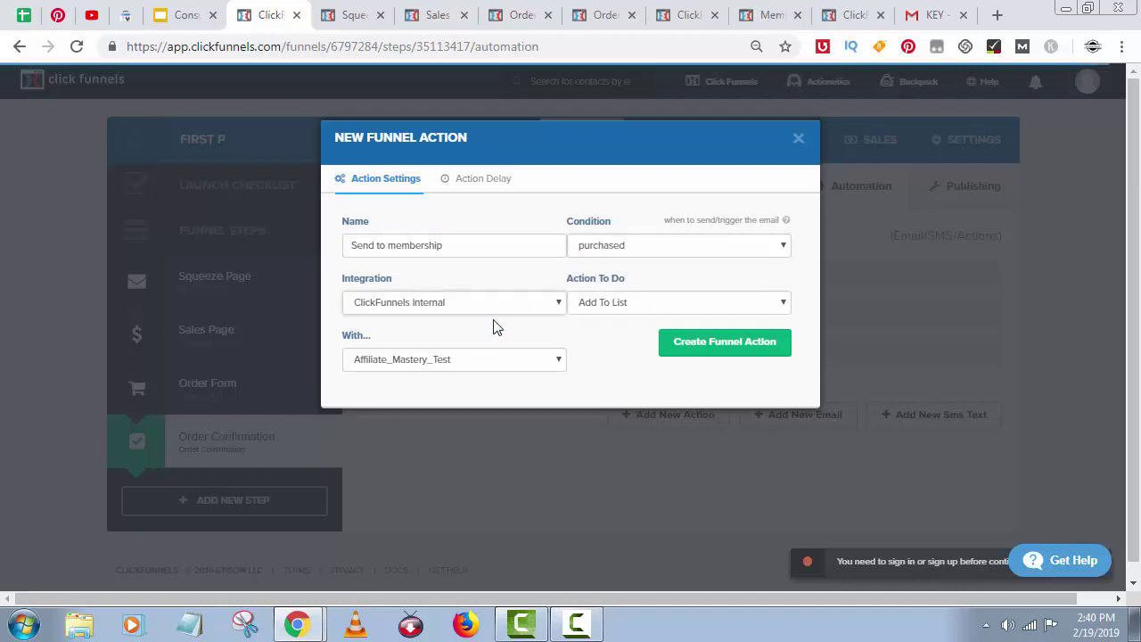
pyautogui.click(652, 304)
pyautogui.click(652, 304)
pyautogui.click(526, 364)
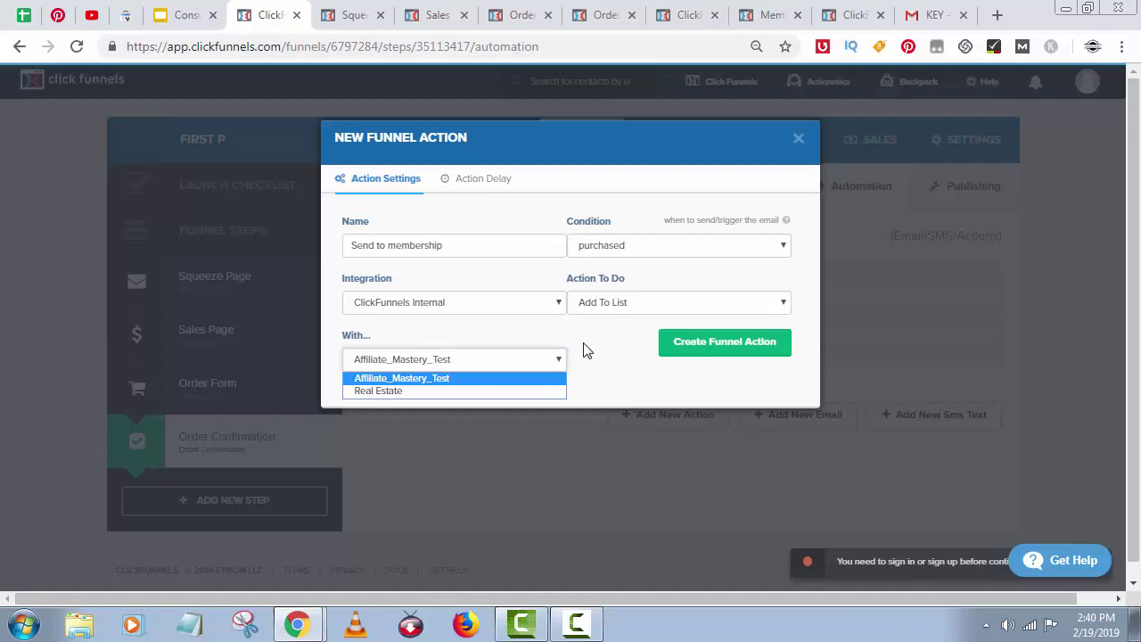
pyautogui.click(391, 396)
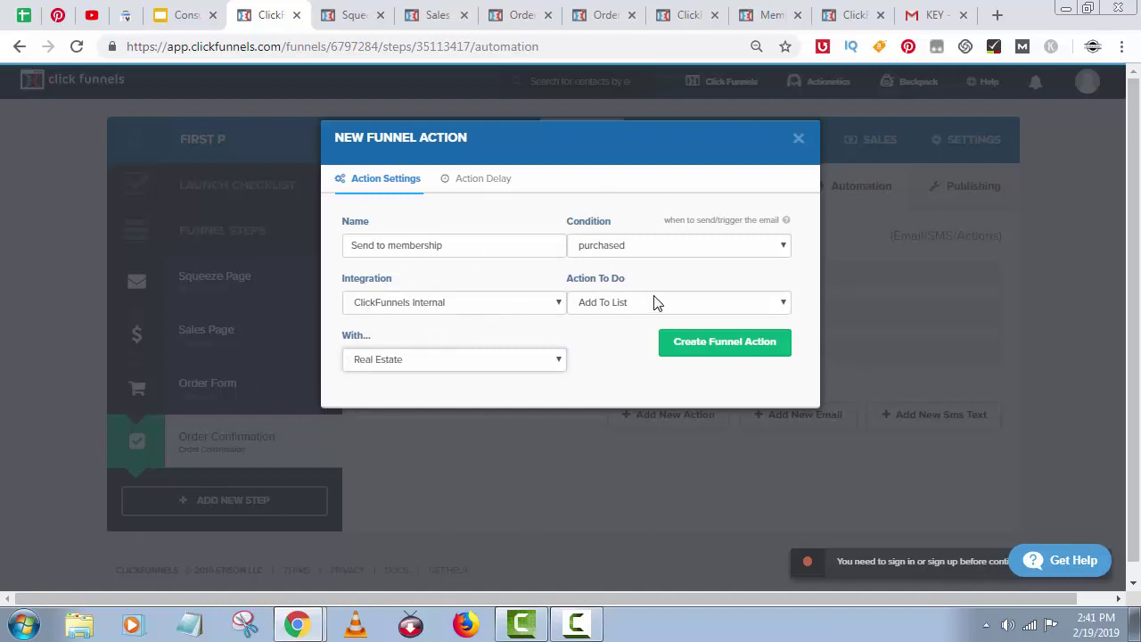
pyautogui.click(491, 357)
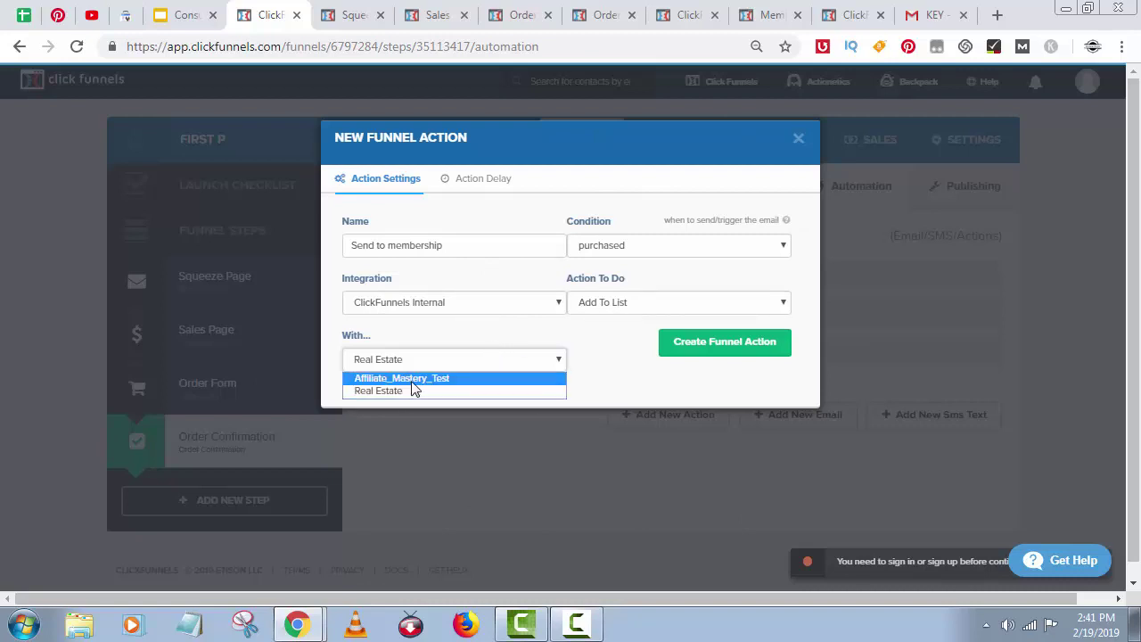
pyautogui.click(437, 379)
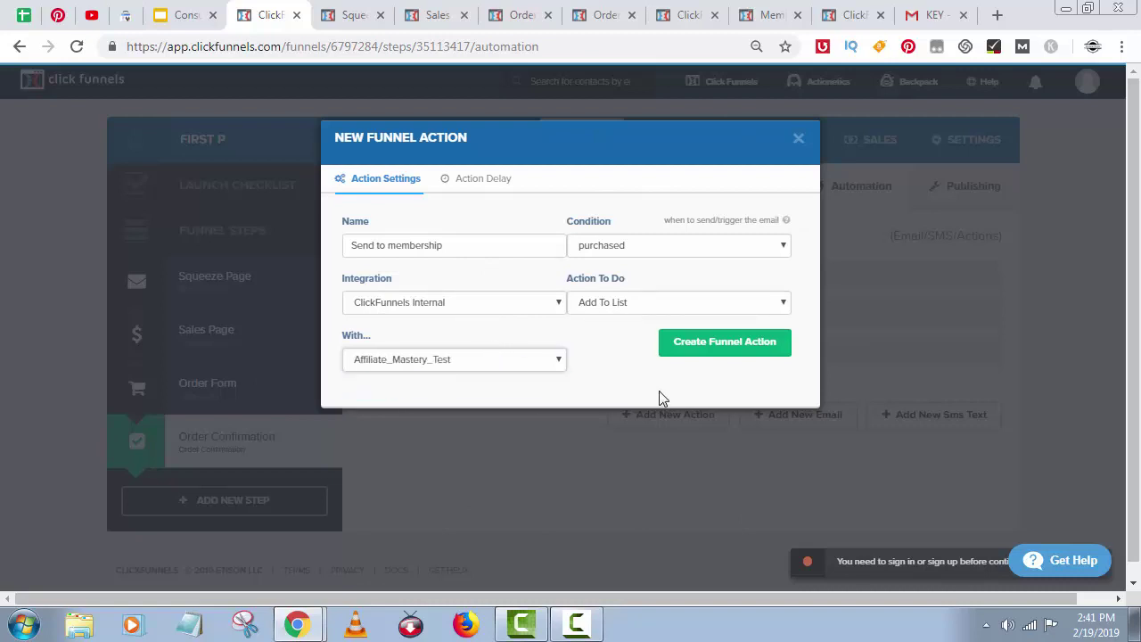
pyautogui.click(767, 357)
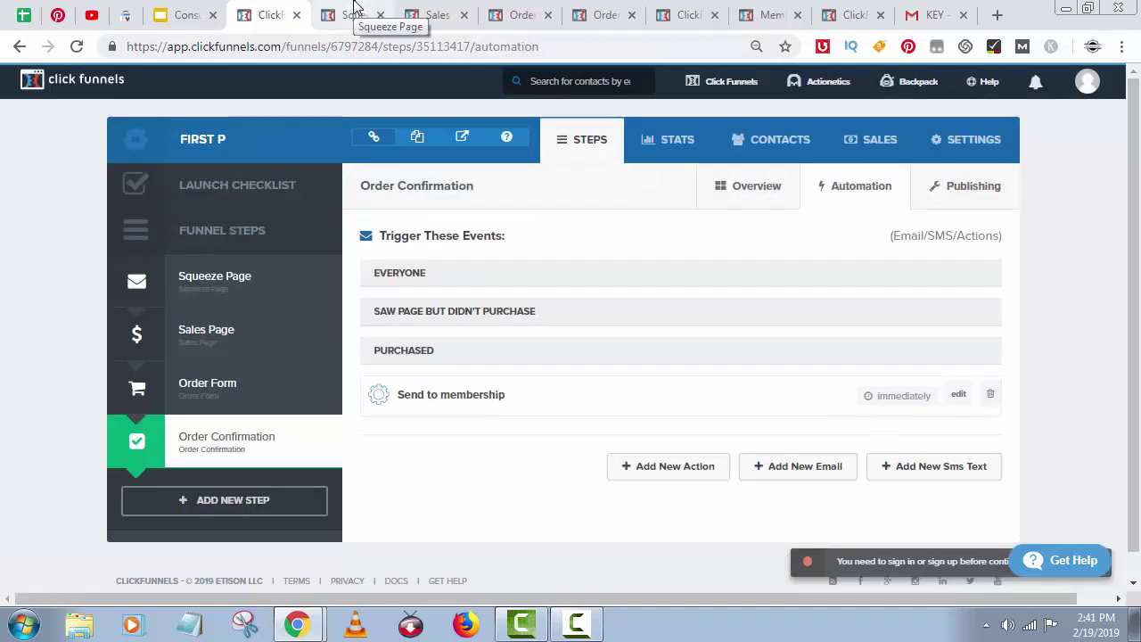
# Switch to the Product 2 funnel and show the automation events of its Order Confirmation step
pyautogui.click(691, 14)
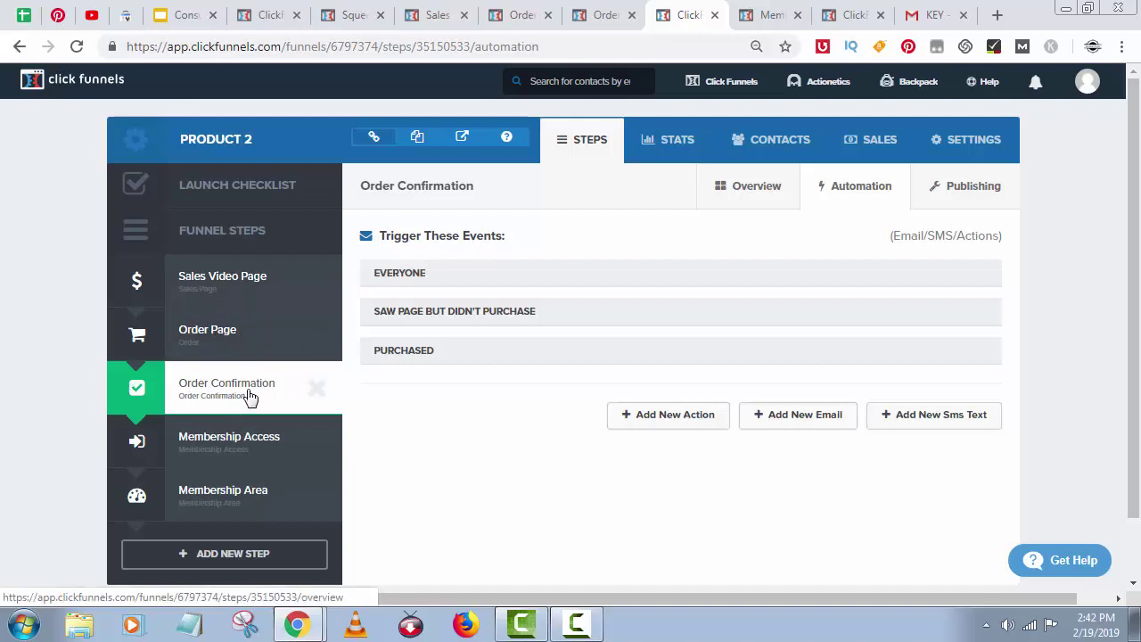
pyautogui.click(854, 187)
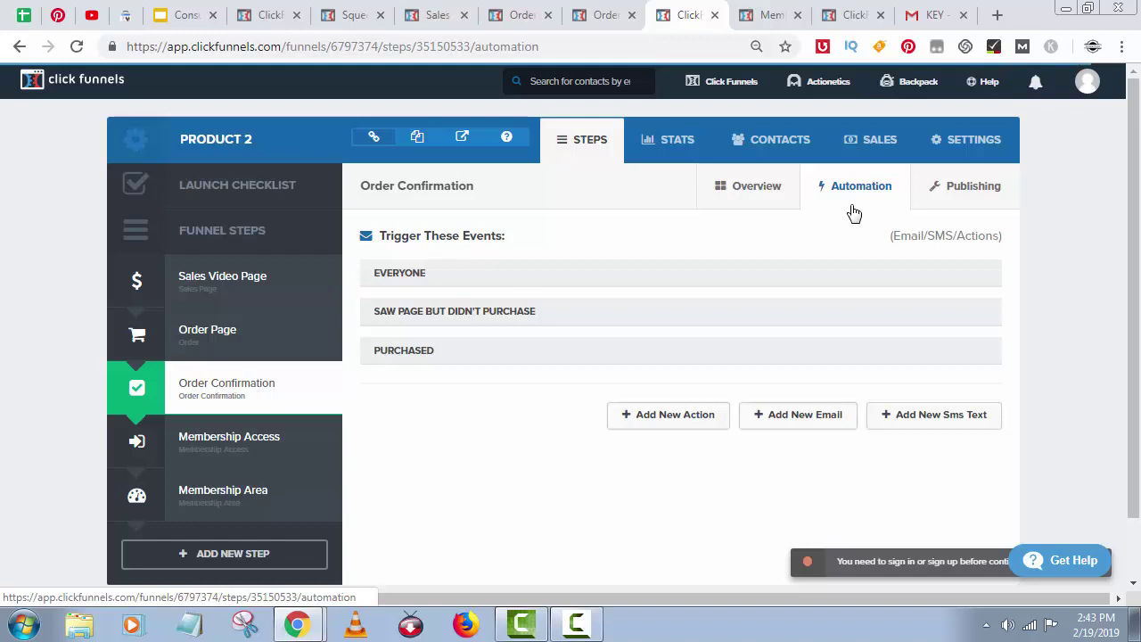
pyautogui.click(863, 186)
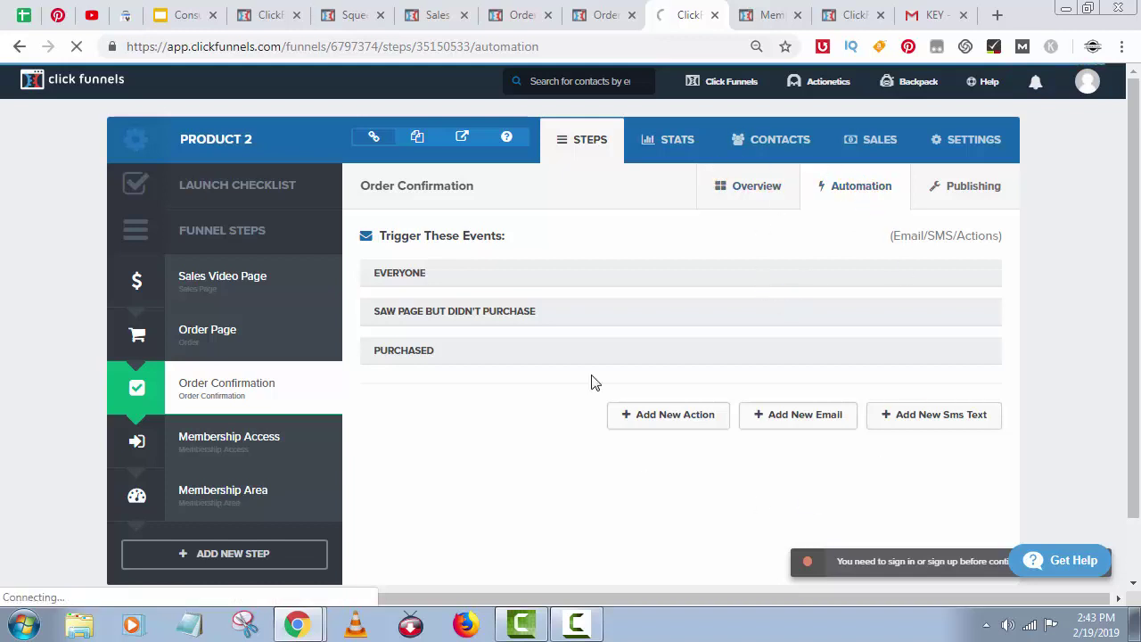
pyautogui.click(648, 419)
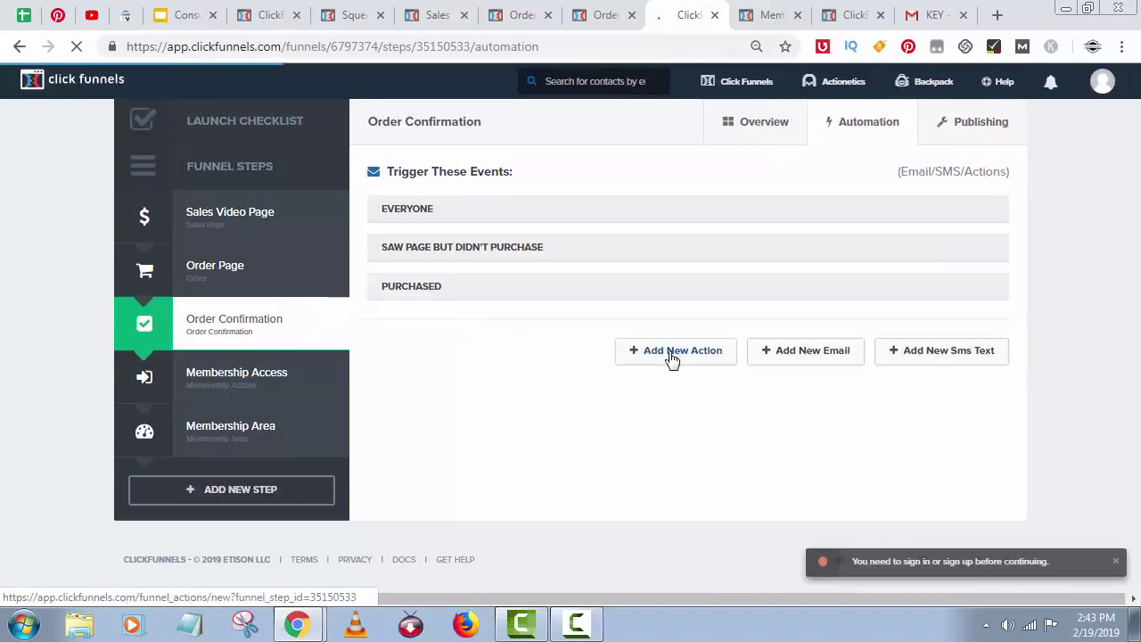
pyautogui.click(633, 362)
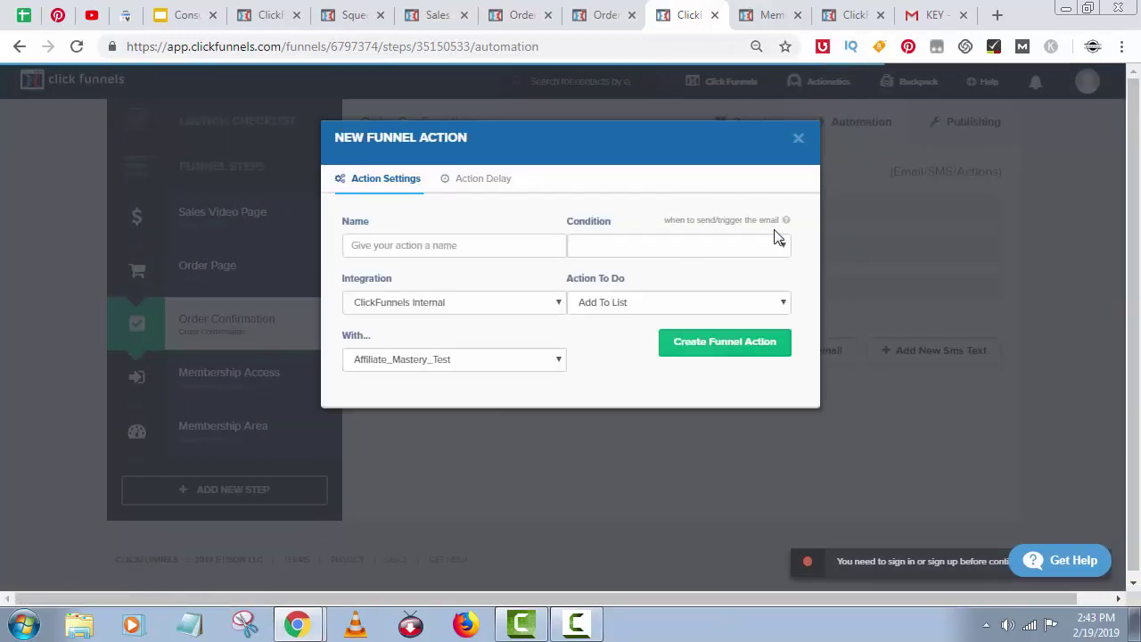
pyautogui.click(797, 142)
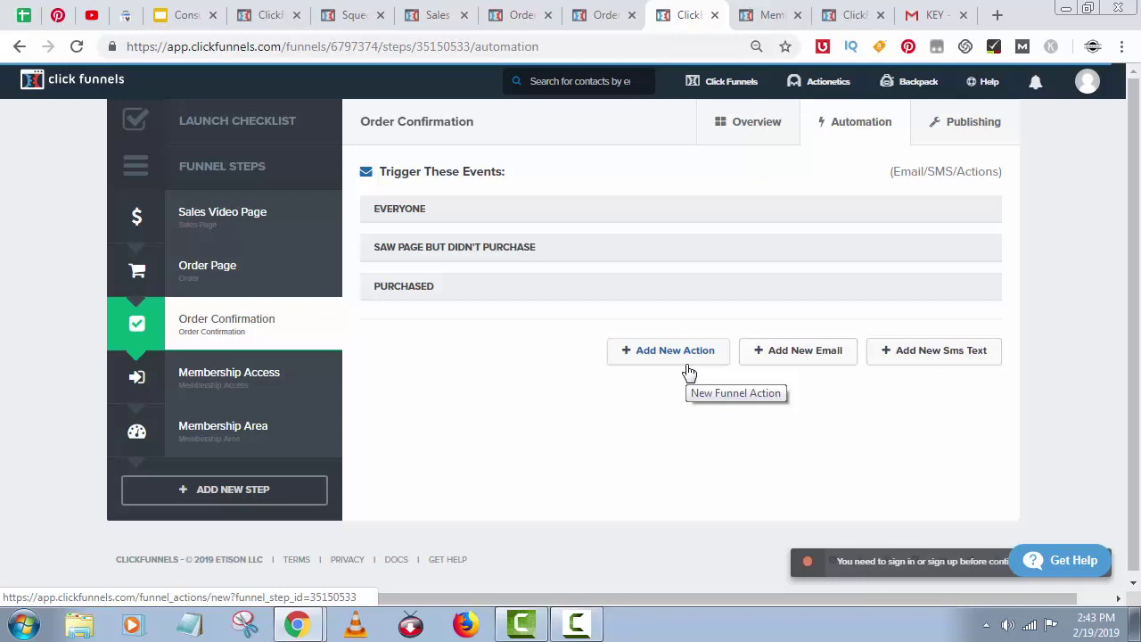
pyautogui.click(815, 355)
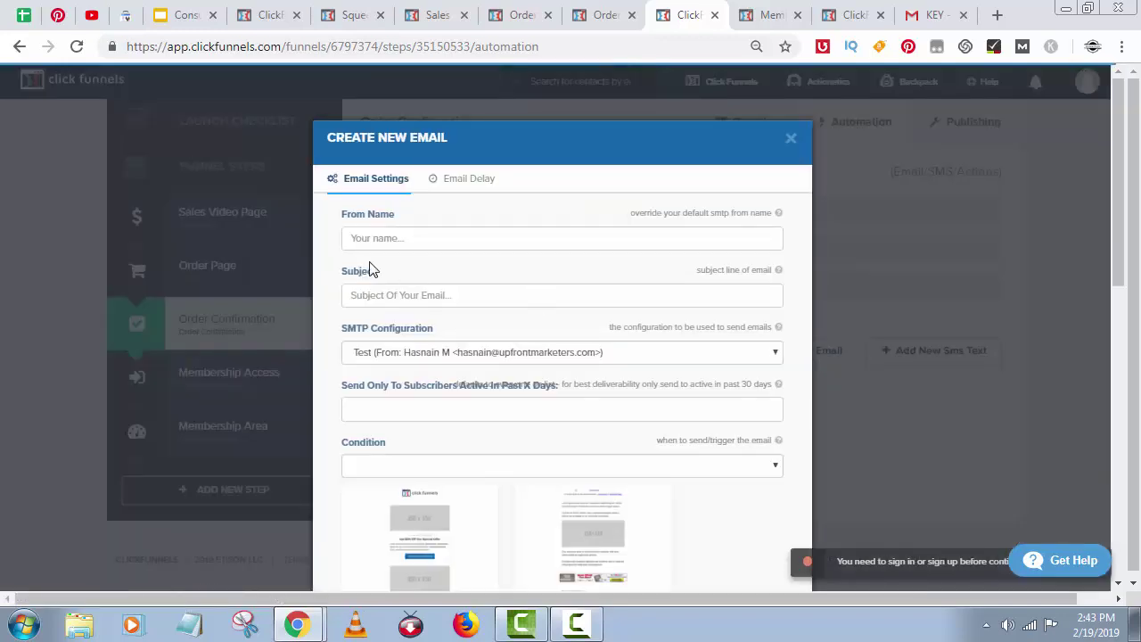
pyautogui.click(451, 239)
pyautogui.click(575, 273)
pyautogui.click(790, 140)
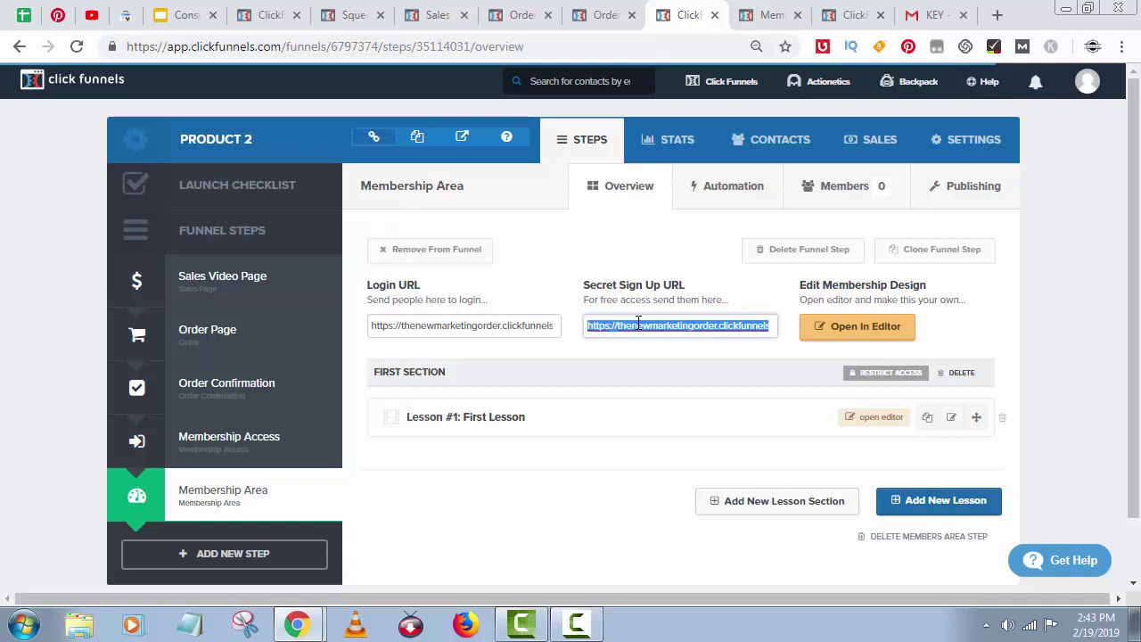
# Review the live membership area page from its header and lesson list down to the footer
pyautogui.click(760, 15)
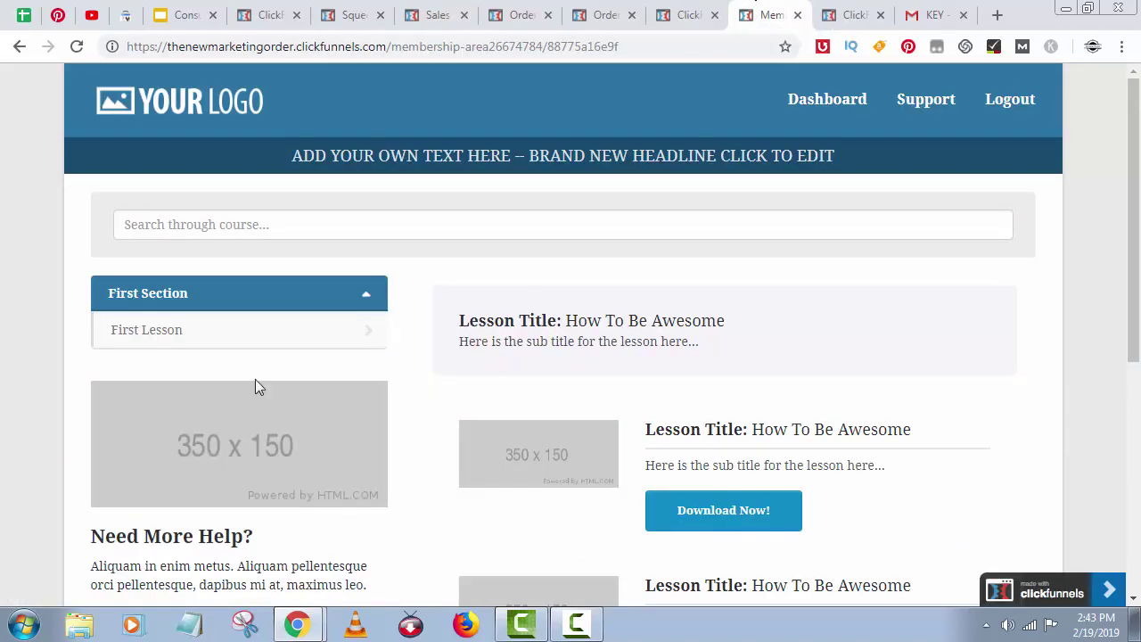
pyautogui.scroll(-5, 749, 225)
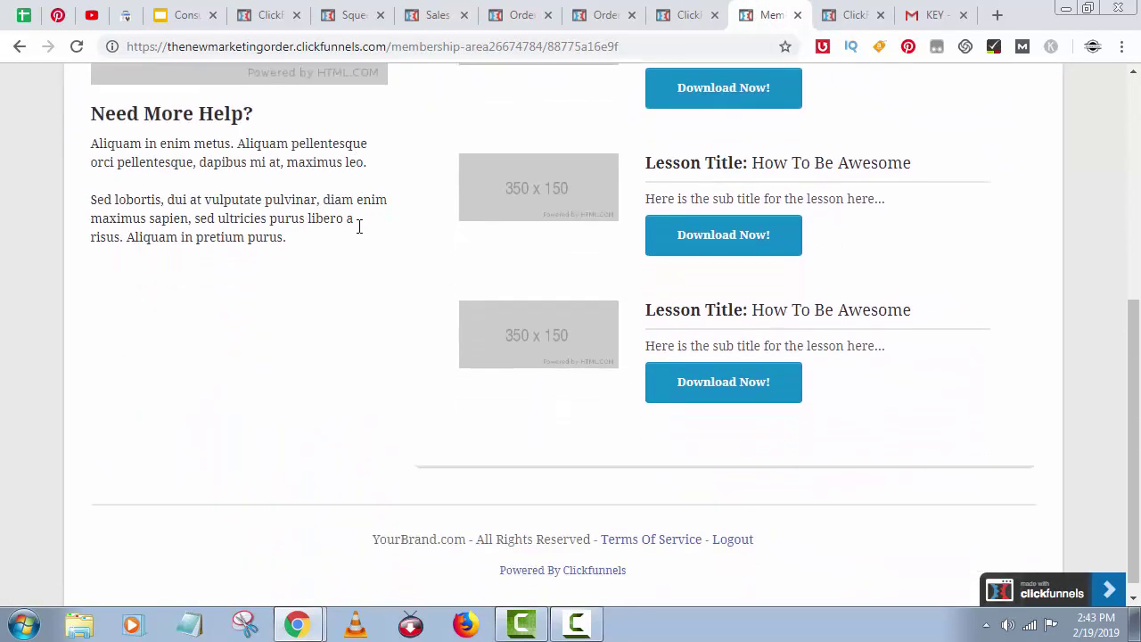
pyautogui.scroll(-1, 359, 225)
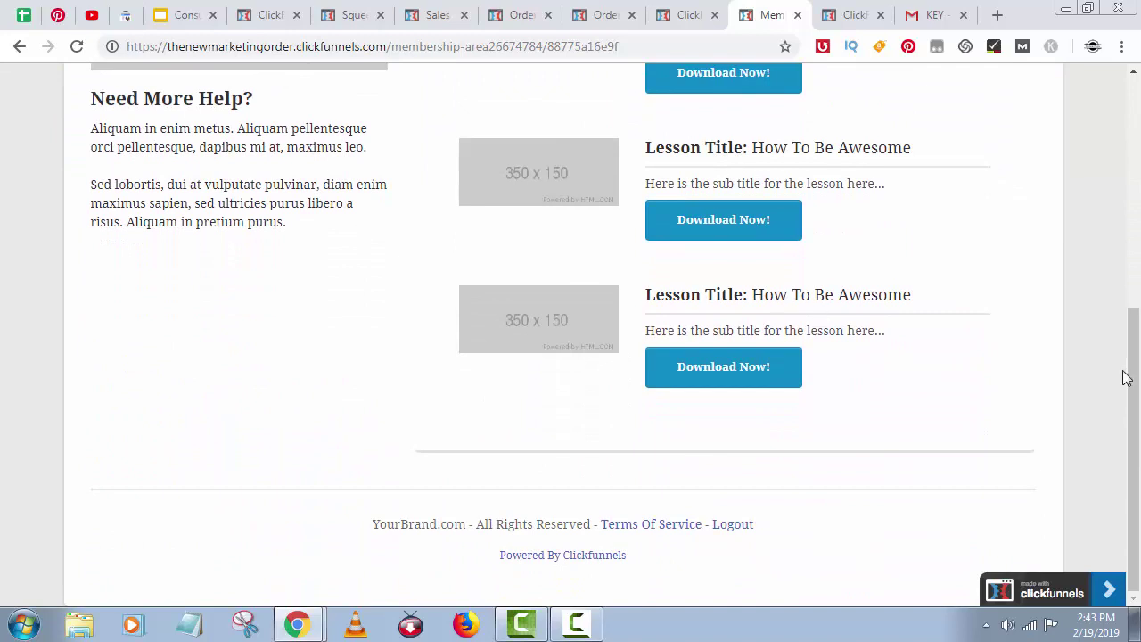
pyautogui.moveTo(1131, 378); pyautogui.dragTo(1131, 147)
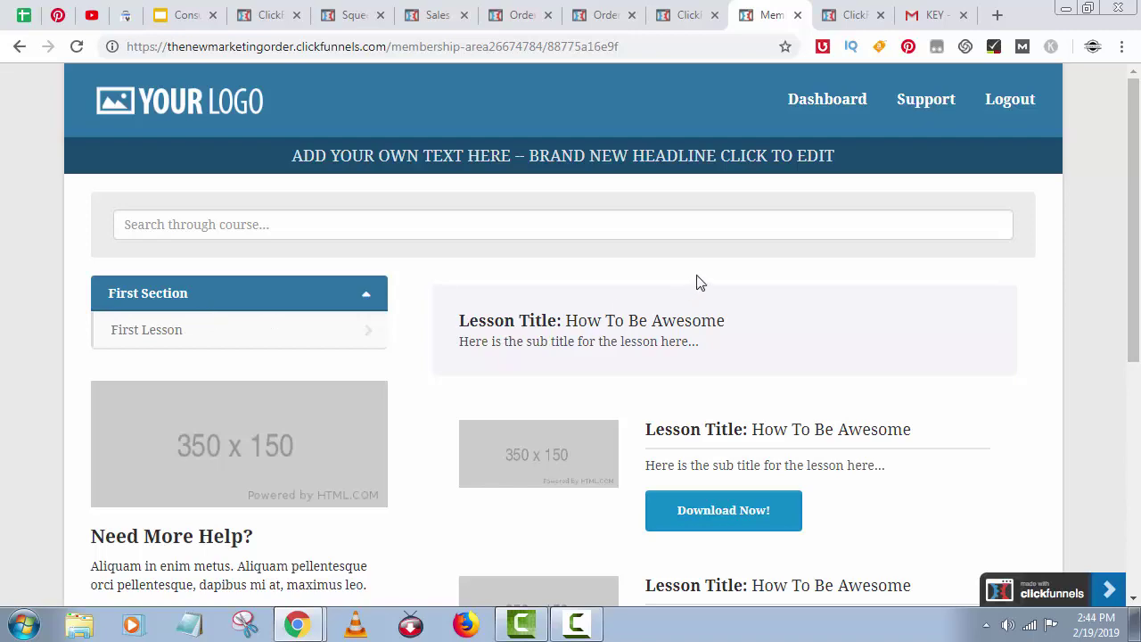
pyautogui.scroll(-5, 727, 192)
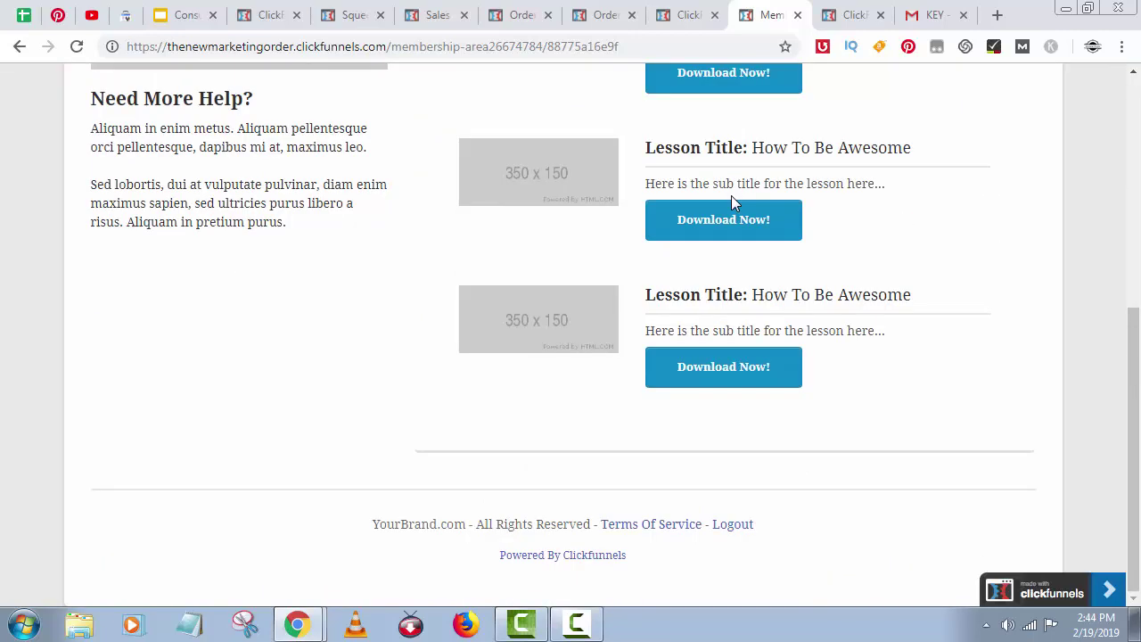
pyautogui.scroll(5, 731, 195)
# Return to the Product 2 funnel and view the Membership Access account creation form in the other browser window
pyautogui.click(687, 14)
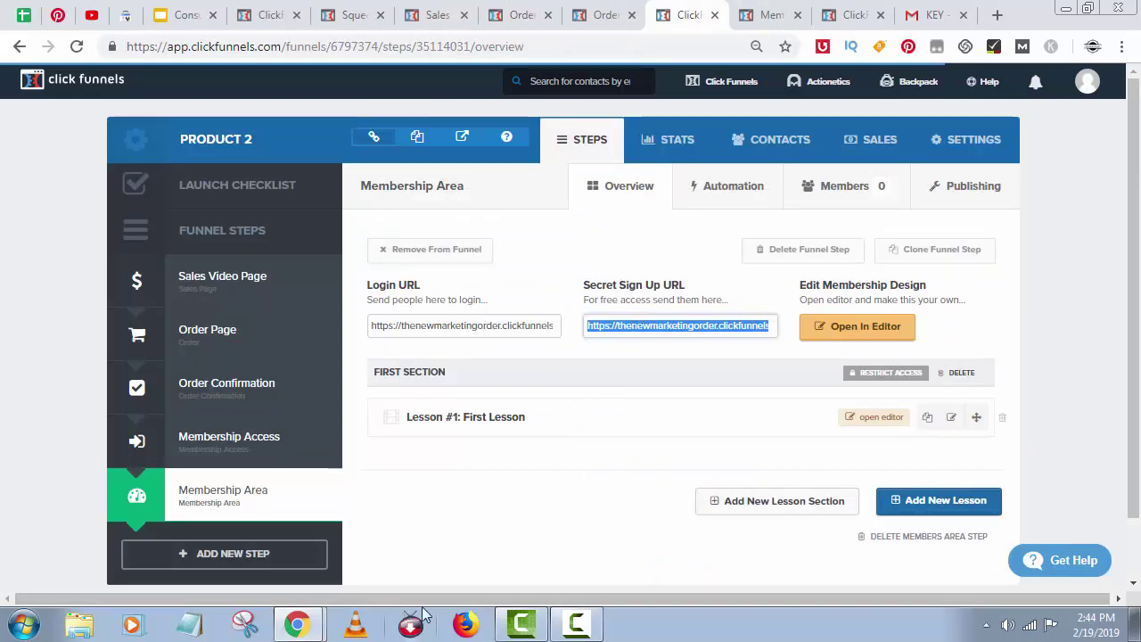
pyautogui.click(298, 624)
pyautogui.click(232, 580)
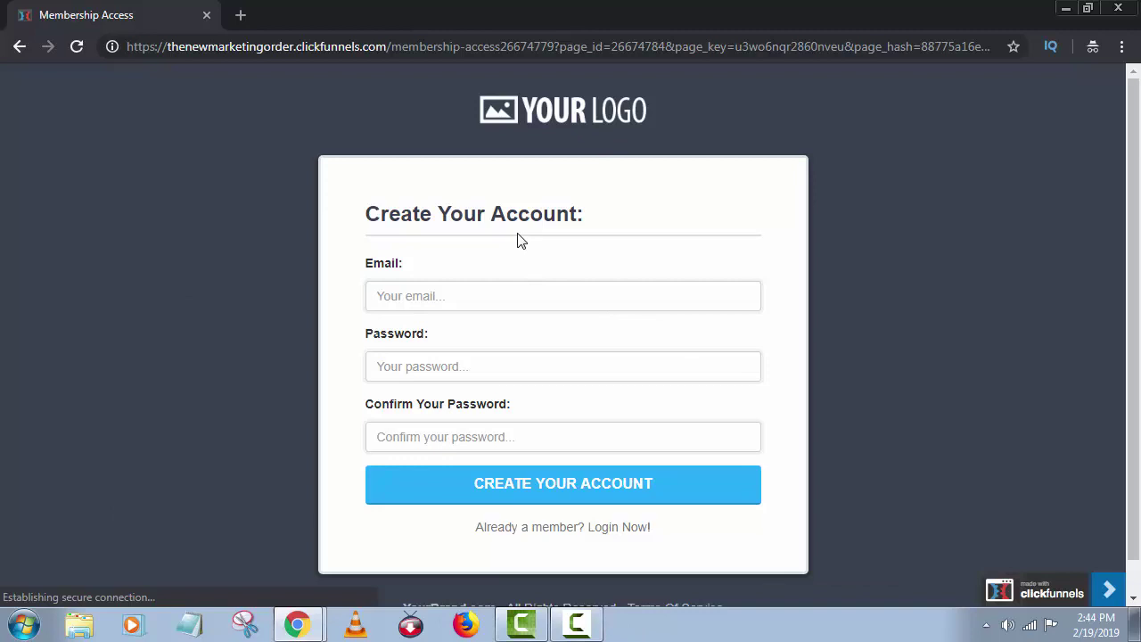
pyautogui.click(512, 286)
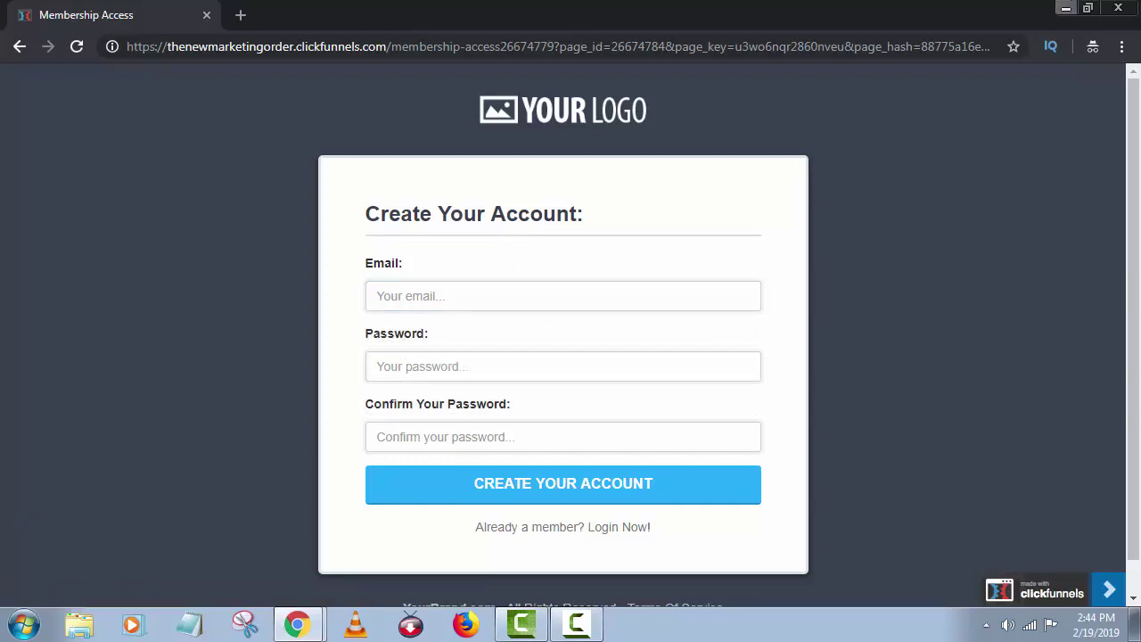
pyautogui.click(1067, 8)
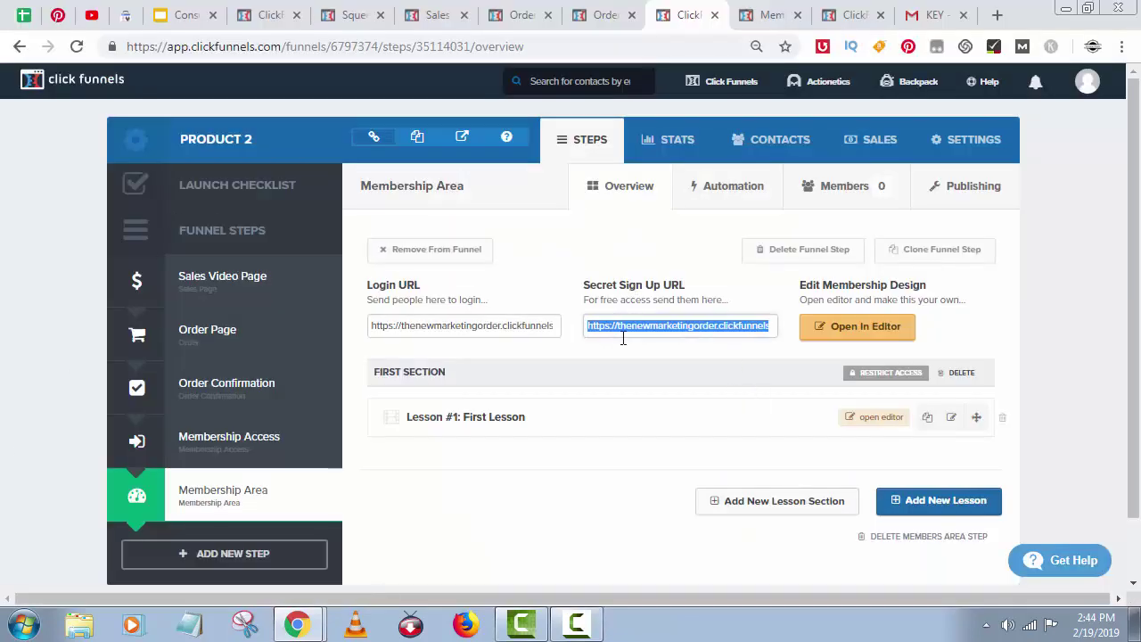
# In the Order Confirmation step's automation, start a new email with the condition set to purchased
pyautogui.click(194, 402)
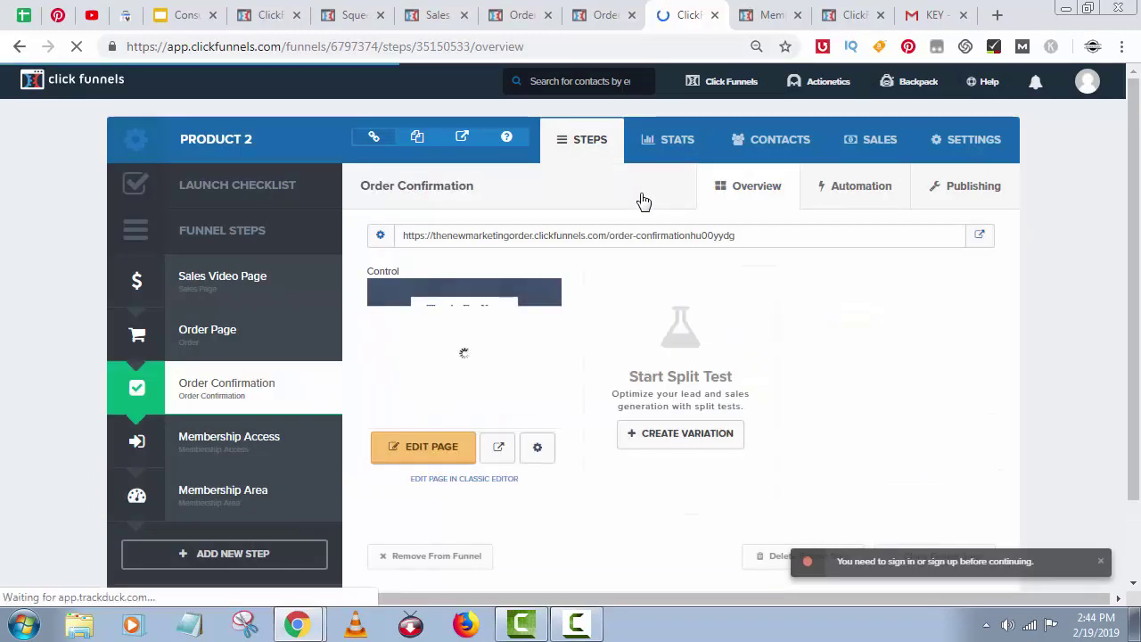
pyautogui.click(878, 198)
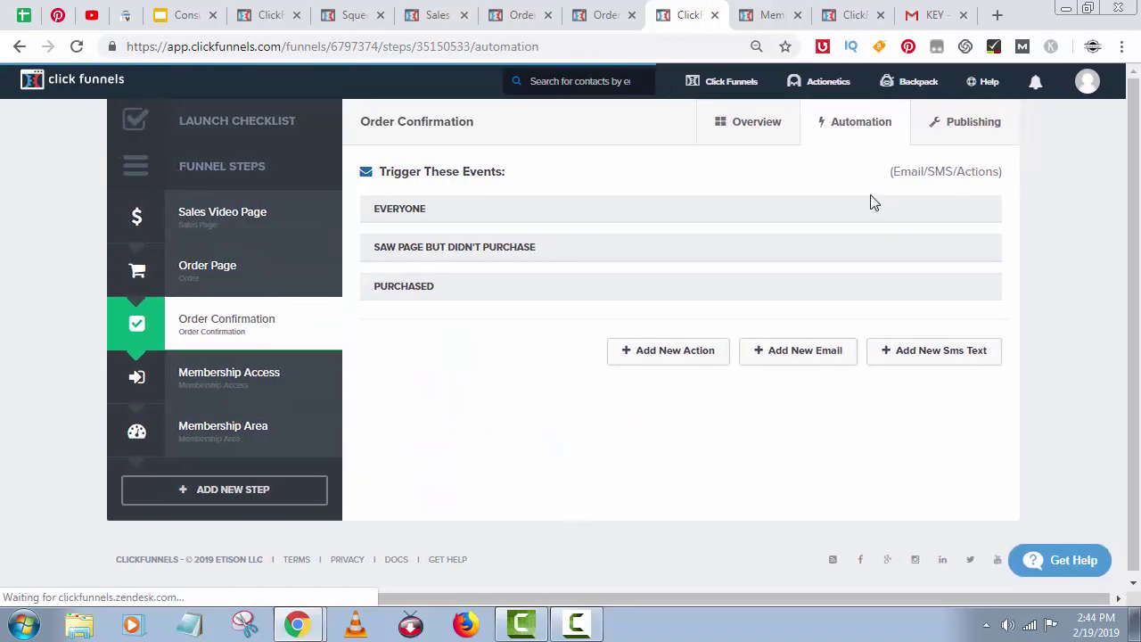
pyautogui.click(811, 351)
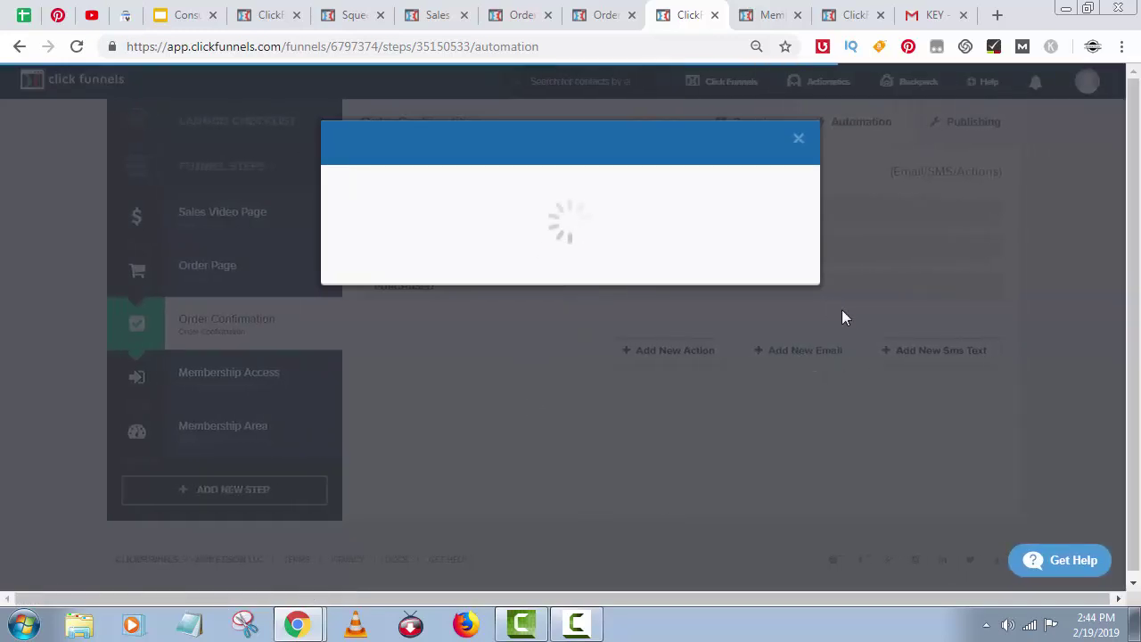
pyautogui.click(516, 243)
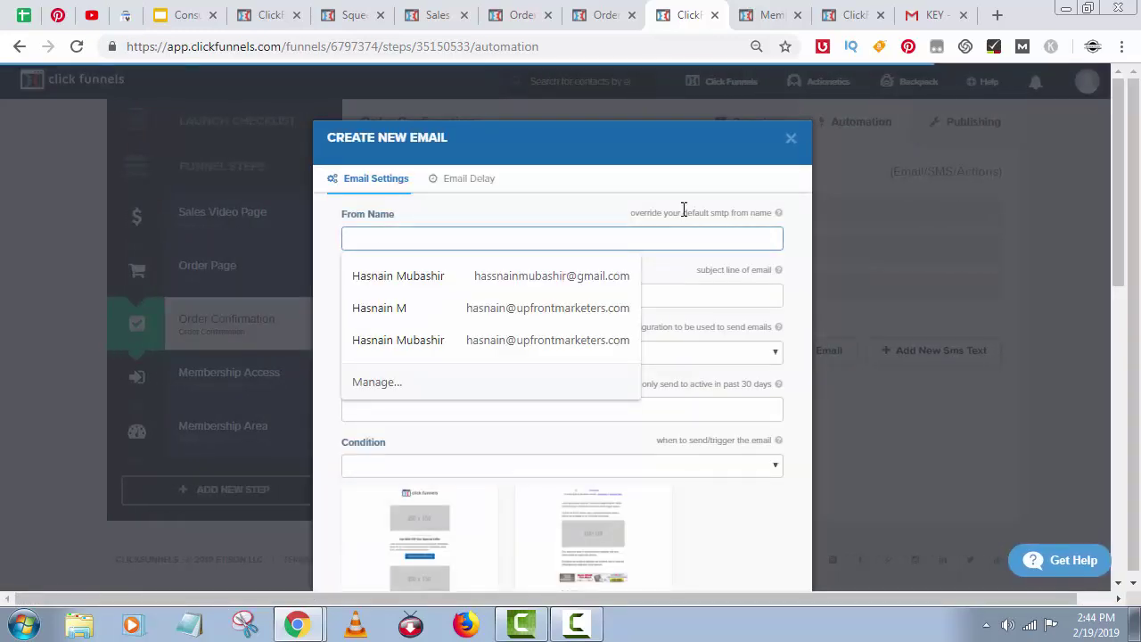
pyautogui.click(685, 215)
pyautogui.scroll(-3, 513, 284)
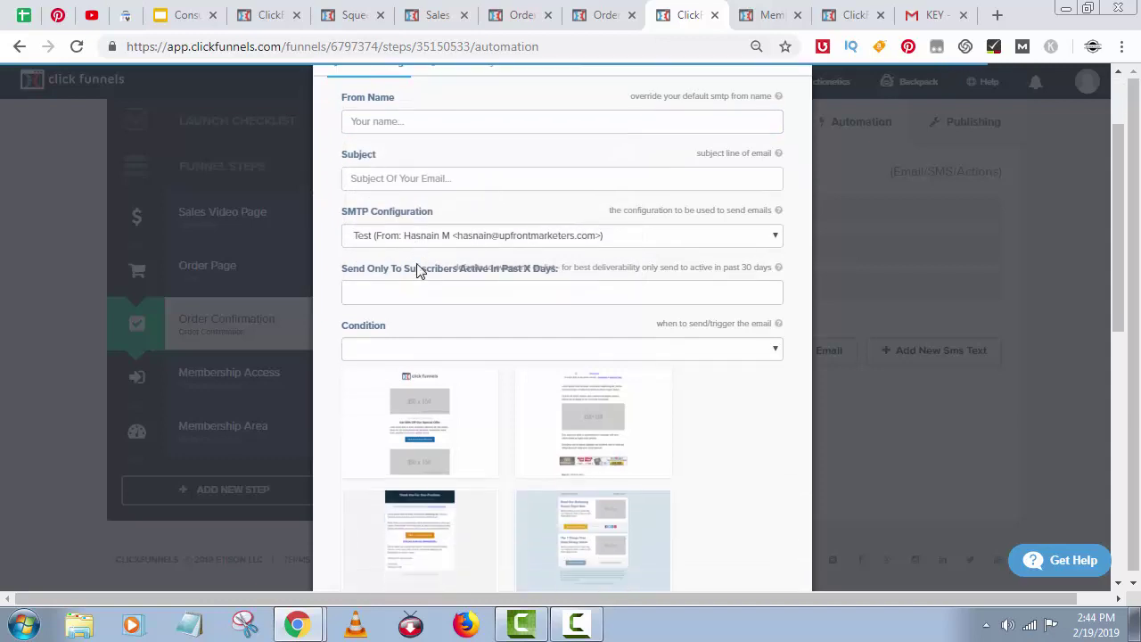
pyautogui.click(426, 198)
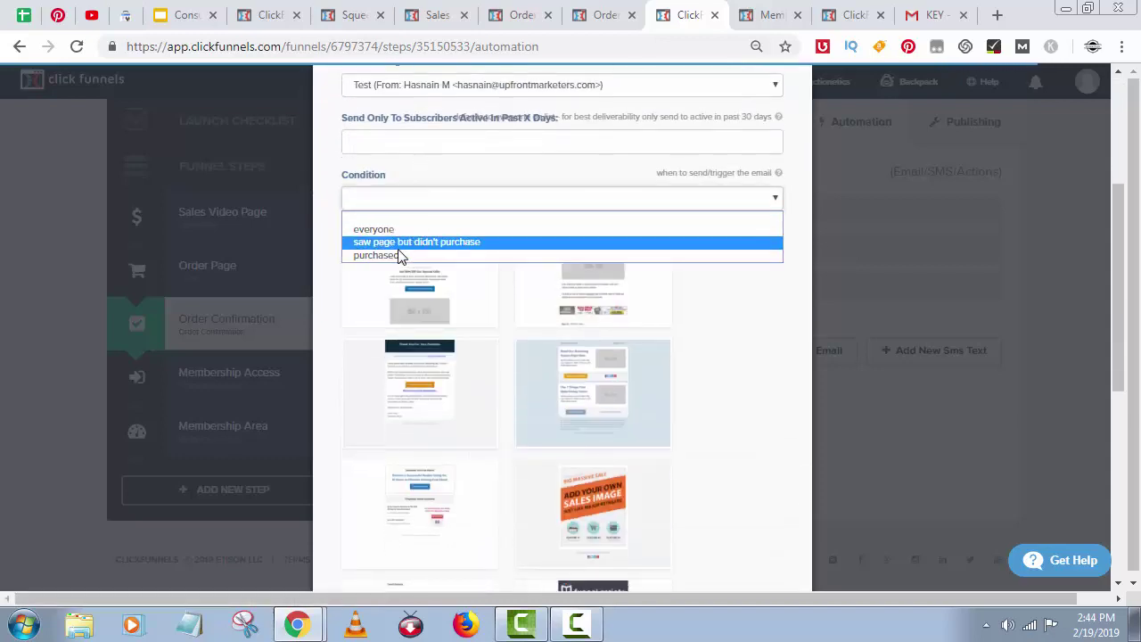
pyautogui.click(392, 255)
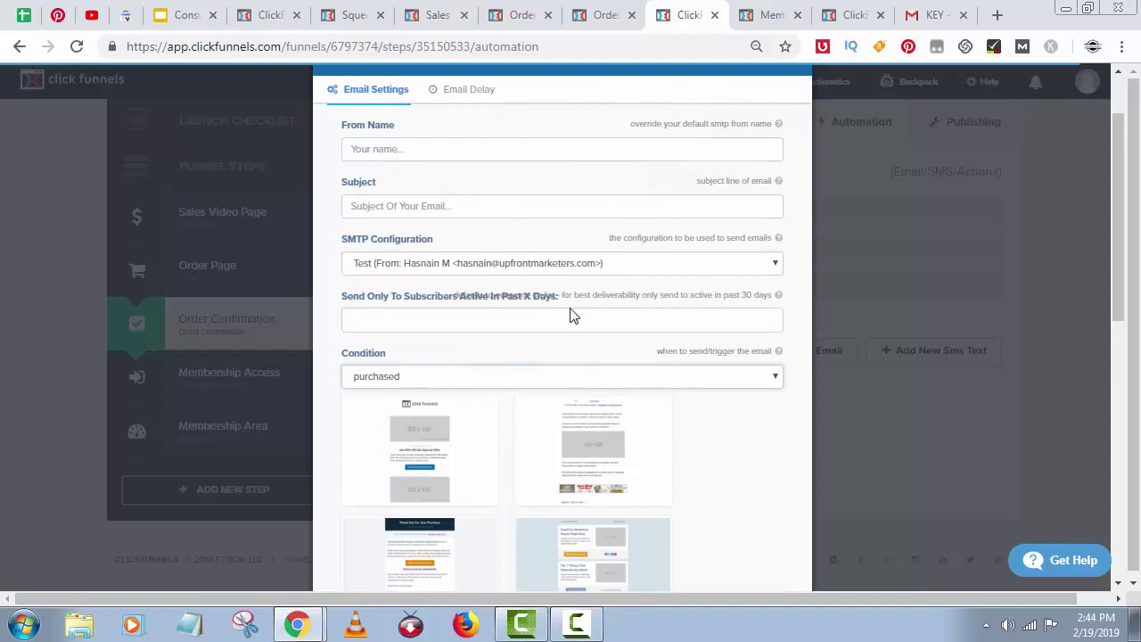
# Look through the email templates offered for the new email and close the form without creating it
pyautogui.scroll(-7, 446, 298)
pyautogui.scroll(-2, 752, 433)
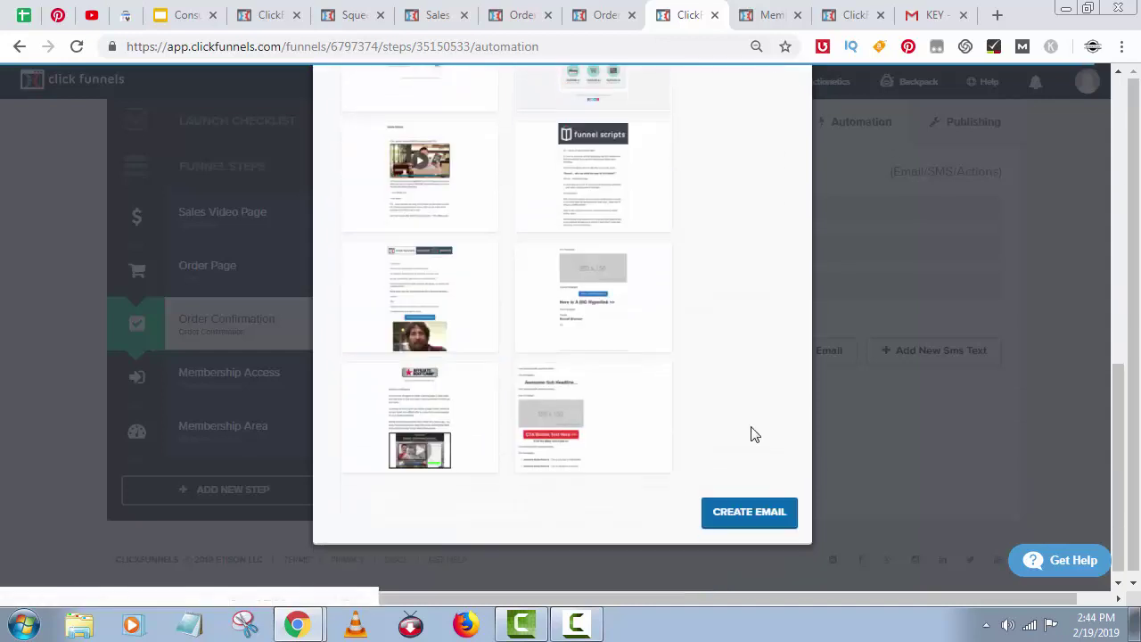
pyautogui.scroll(5, 659, 196)
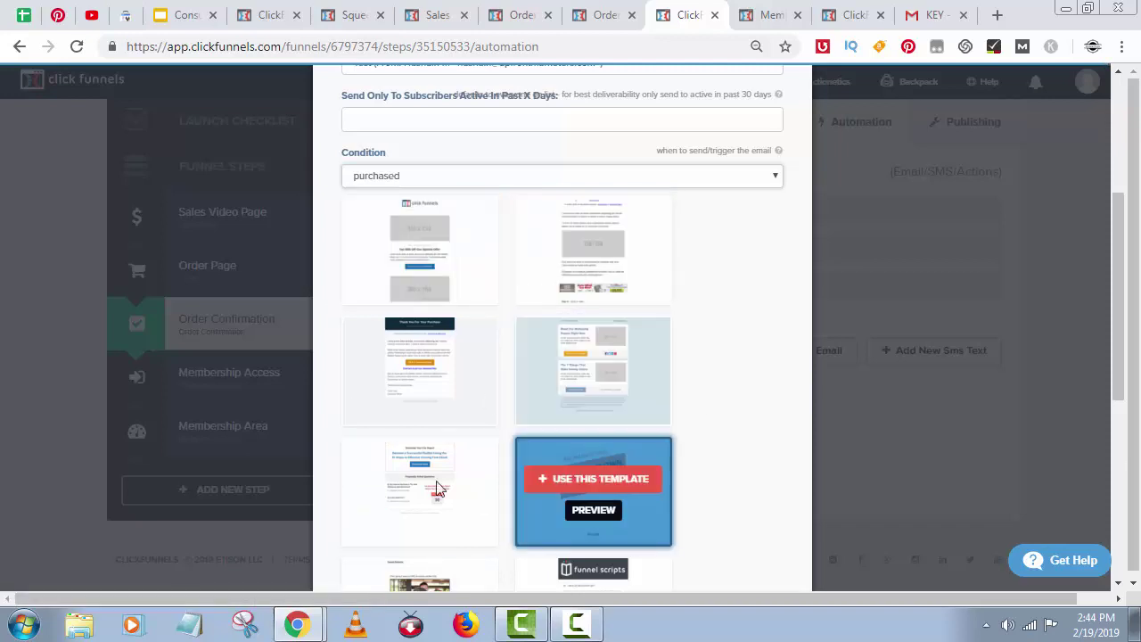
pyautogui.scroll(4, 693, 285)
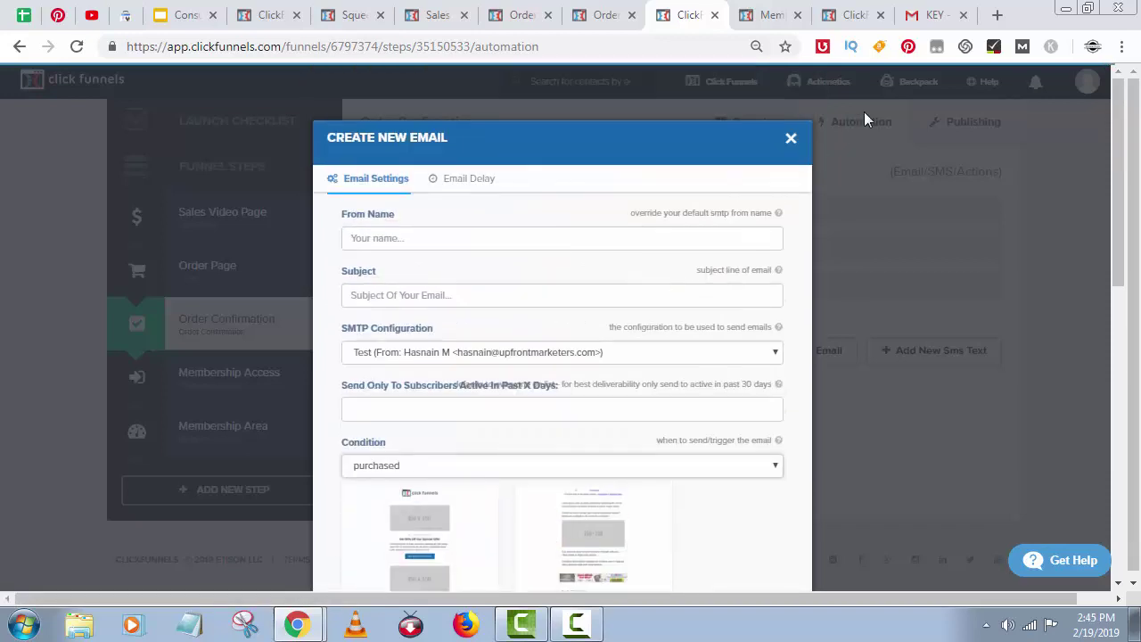
pyautogui.click(790, 139)
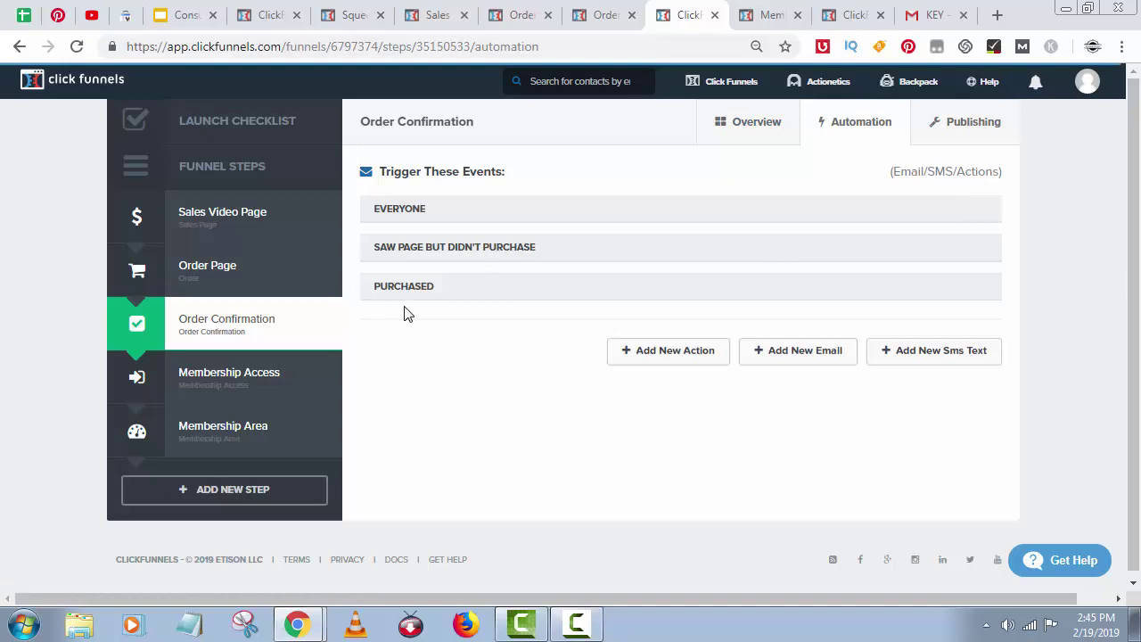
# View the new funnel action settings for the Order Confirmation step and close them without creating an action
pyautogui.click(681, 354)
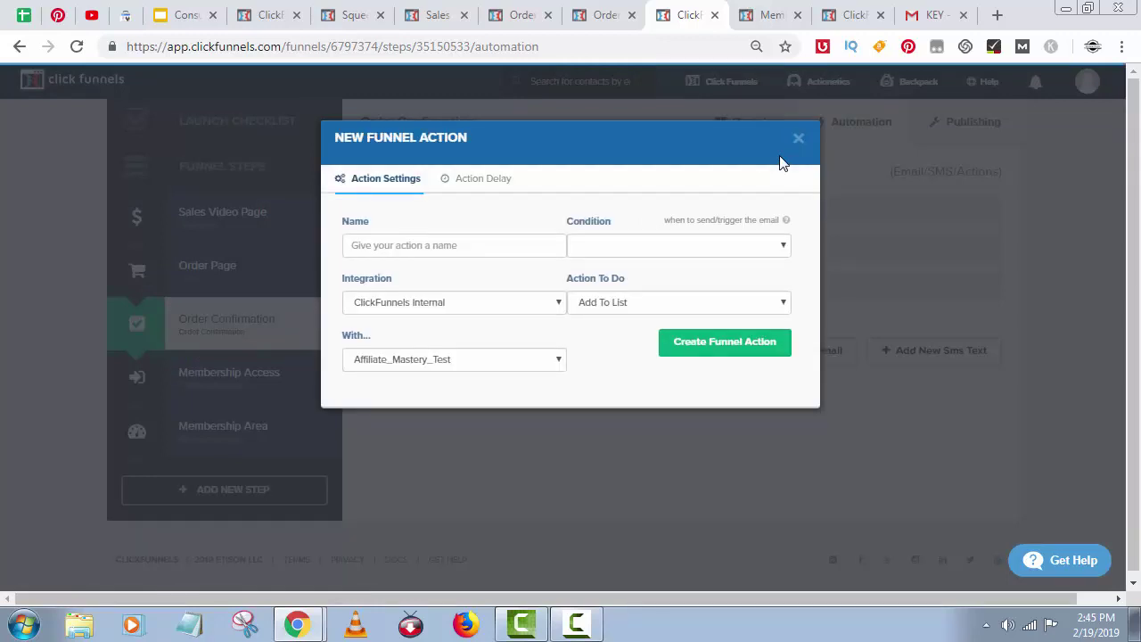
pyautogui.click(800, 139)
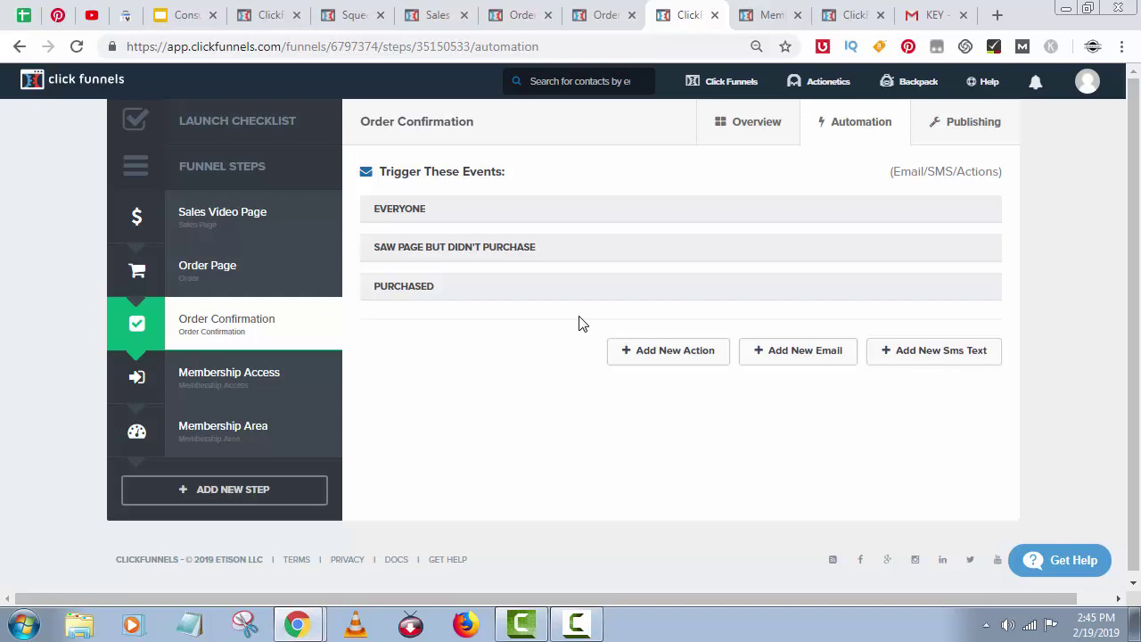
# Switch to the Product 3 funnel and view the registration templates of its Auto Webinar Registration step
pyautogui.click(885, 8)
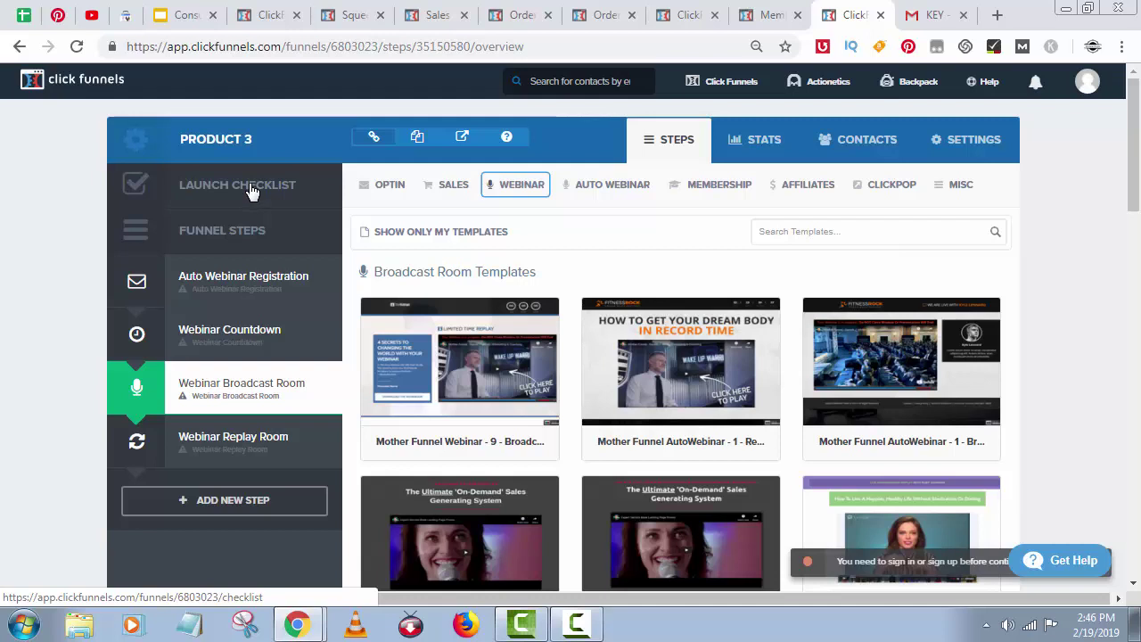
pyautogui.click(243, 291)
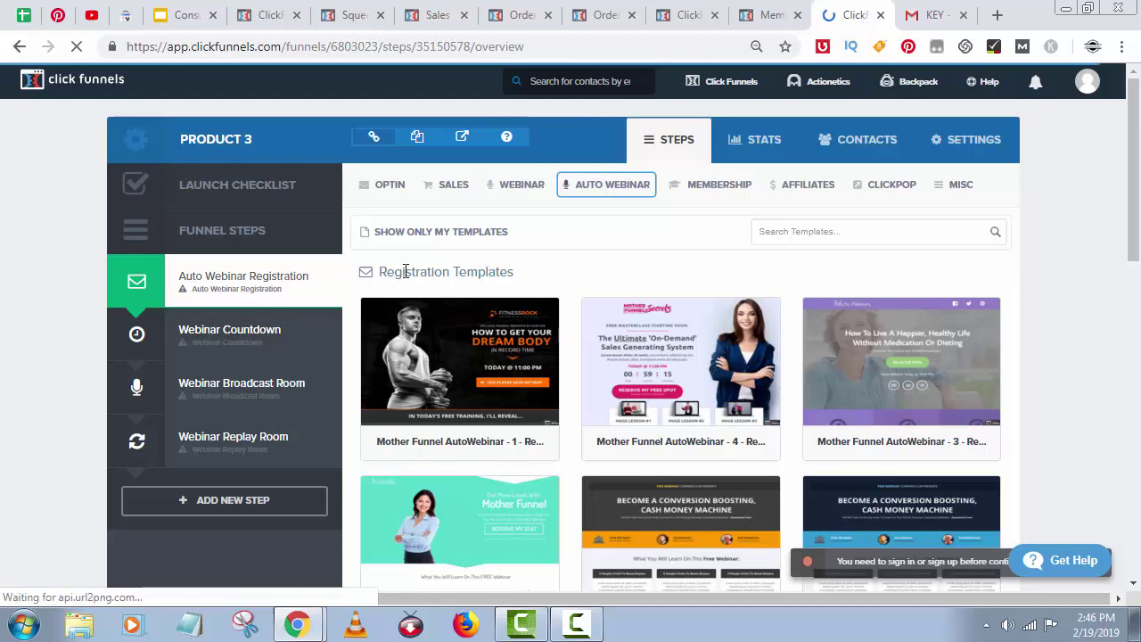
pyautogui.scroll(-2, 237, 295)
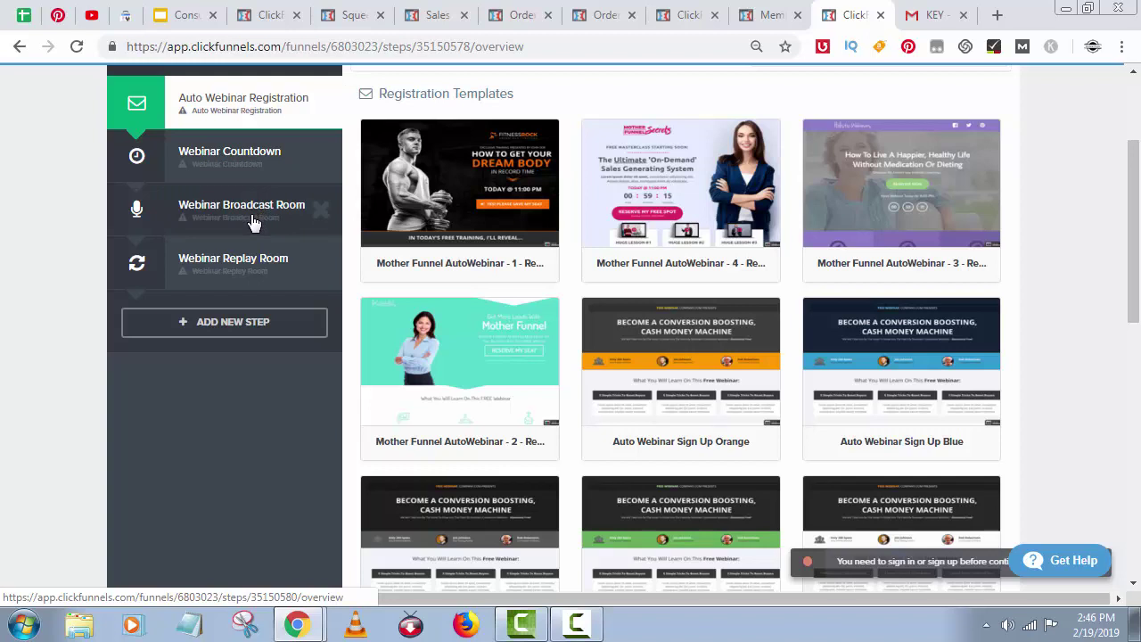
# Delete the Webinar Broadcast Room step from the Product 3 funnel
pyautogui.click(319, 210)
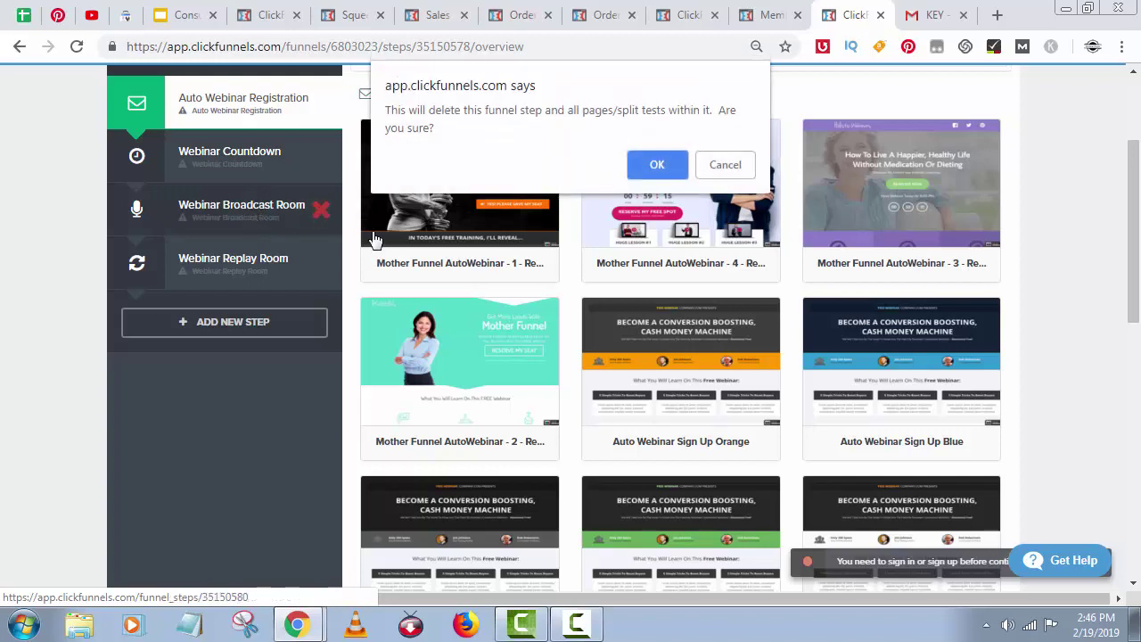
pyautogui.click(660, 166)
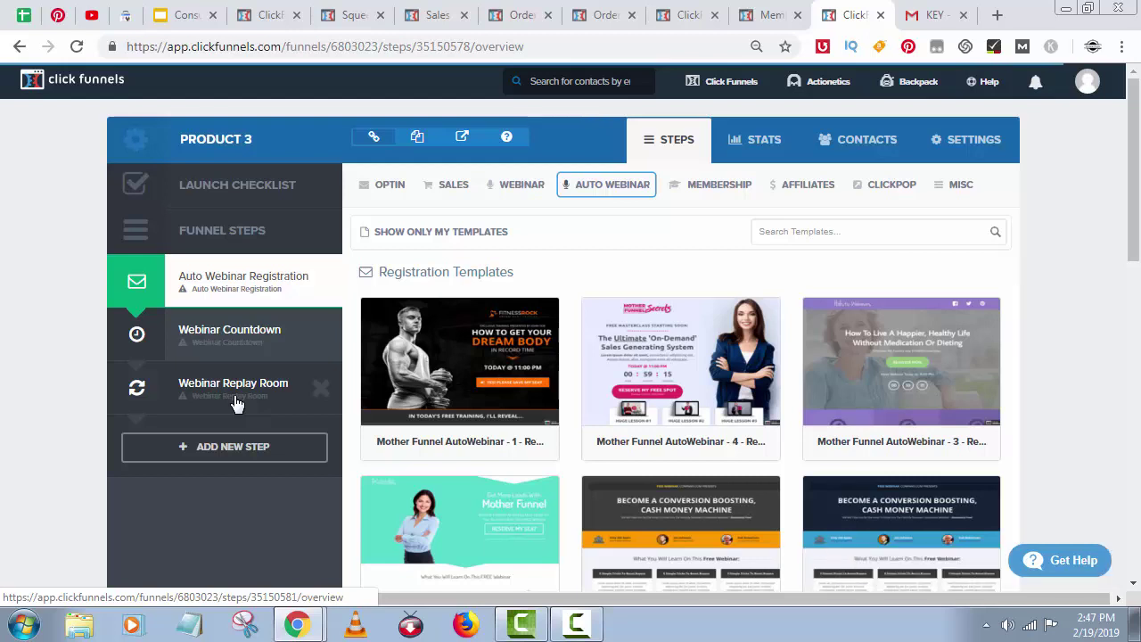
# Look through the replay room templates of the Webinar Replay Room step
pyautogui.click(237, 401)
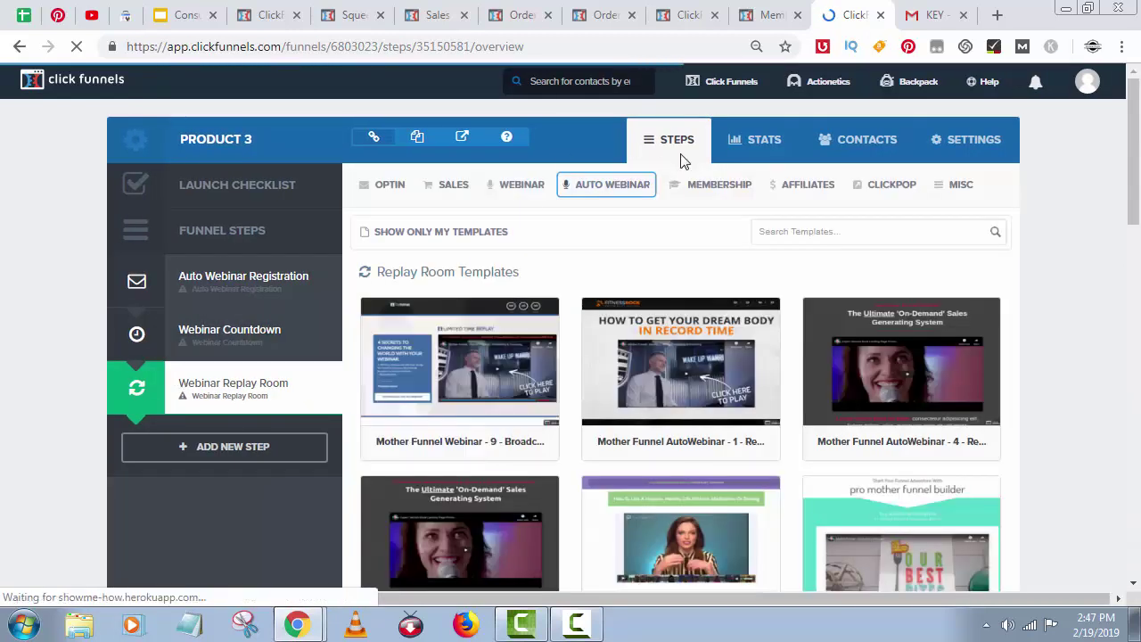
pyautogui.scroll(-10, 566, 496)
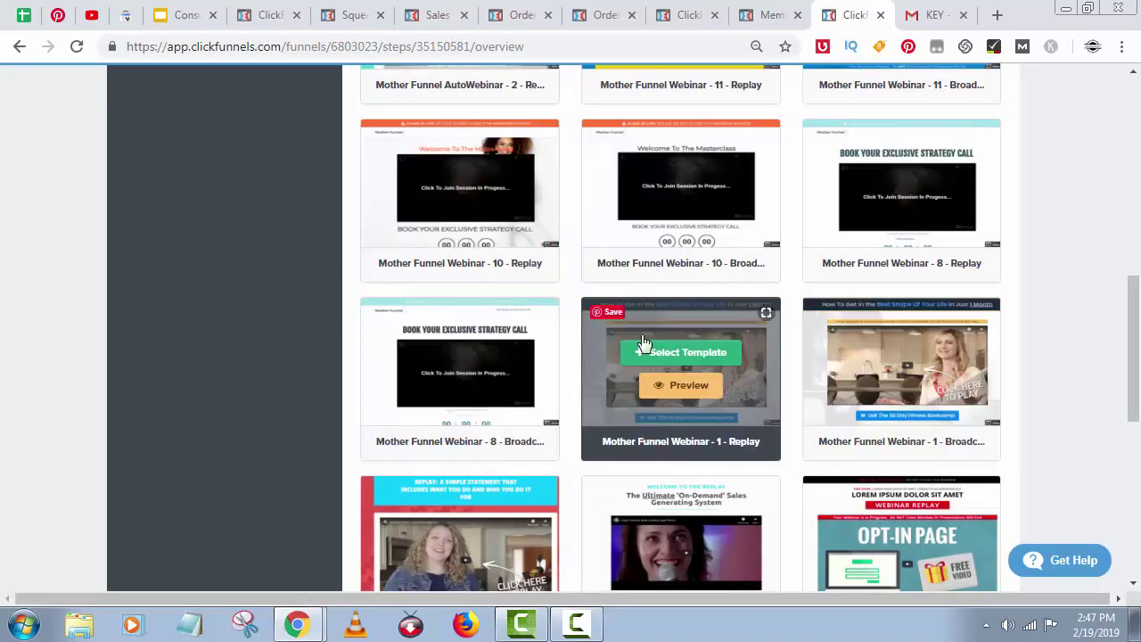
pyautogui.scroll(5, 644, 344)
pyautogui.scroll(3, 252, 267)
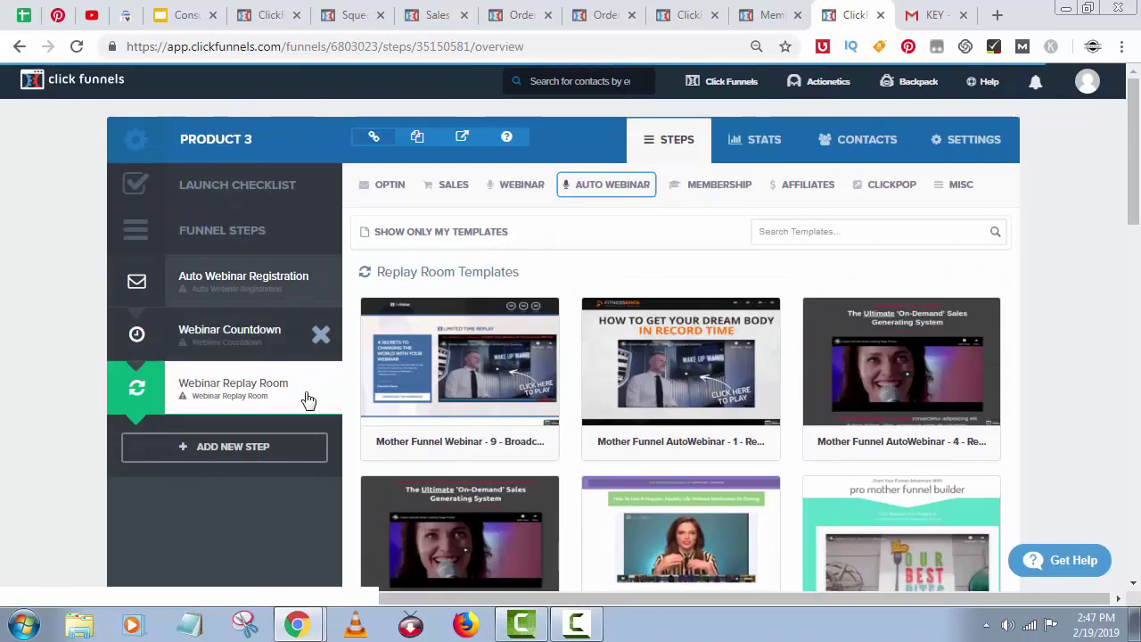
# Add a new funnel step named Order Page to the Product 3 funnel
pyautogui.click(245, 448)
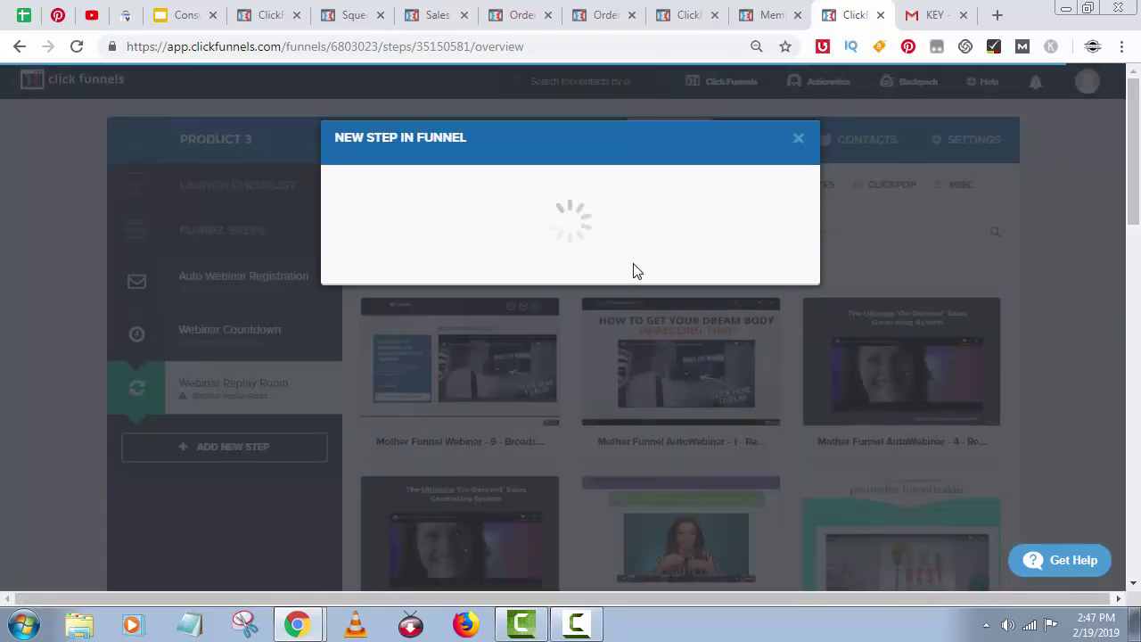
pyautogui.click(559, 232)
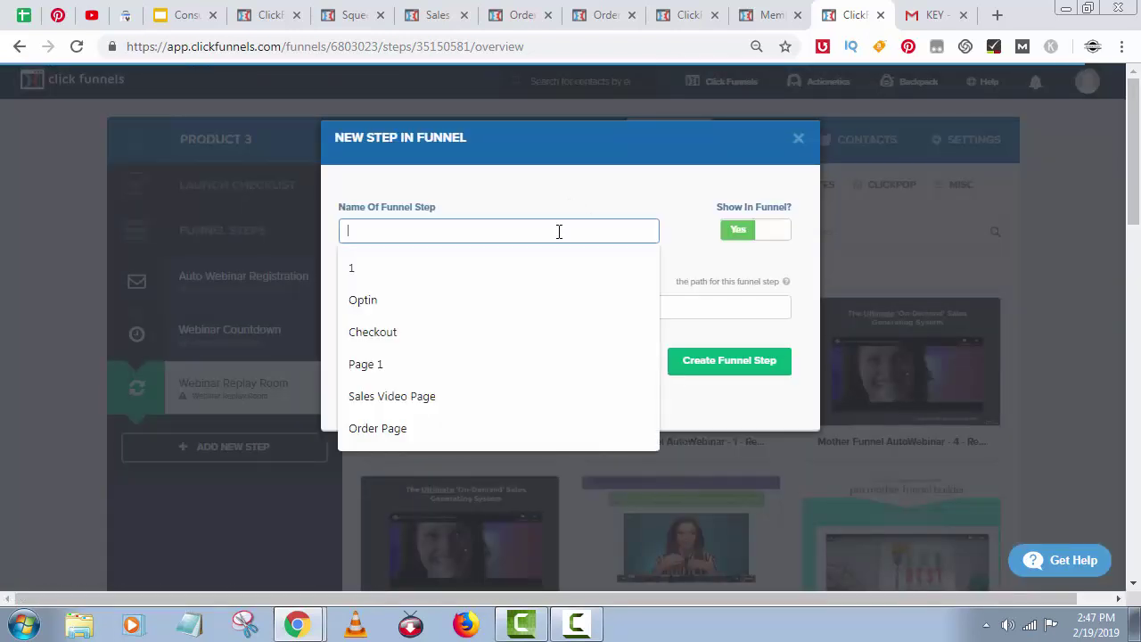
pyautogui.click(413, 426)
pyautogui.click(733, 367)
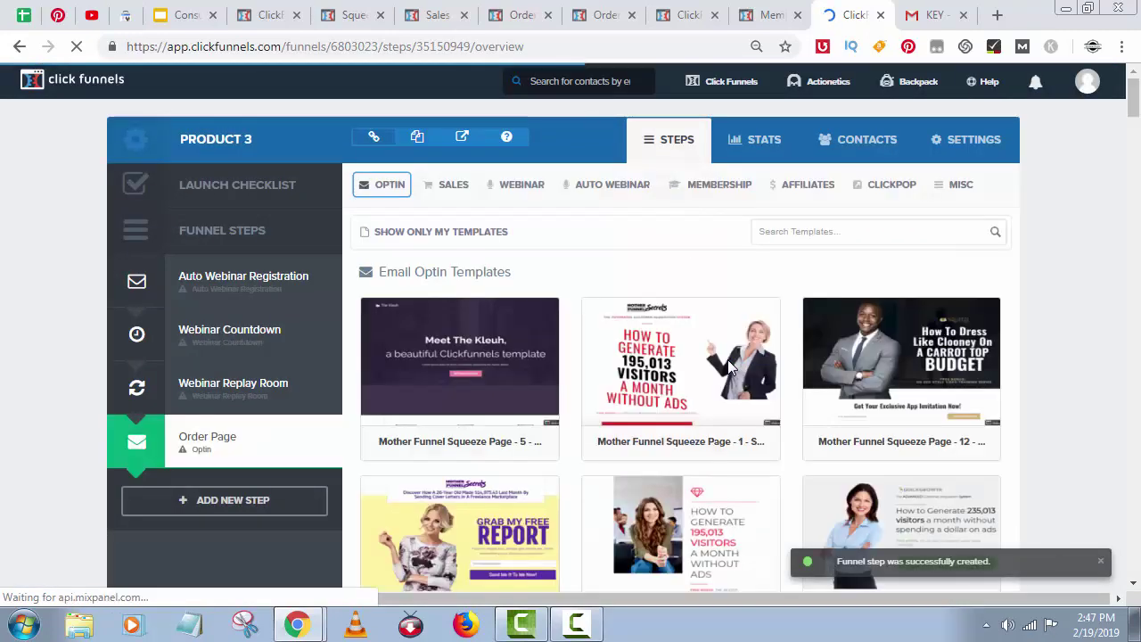
# Apply the Skinny Order Form template from the sales order form templates to the Order Page step
pyautogui.moveTo(442, 185)
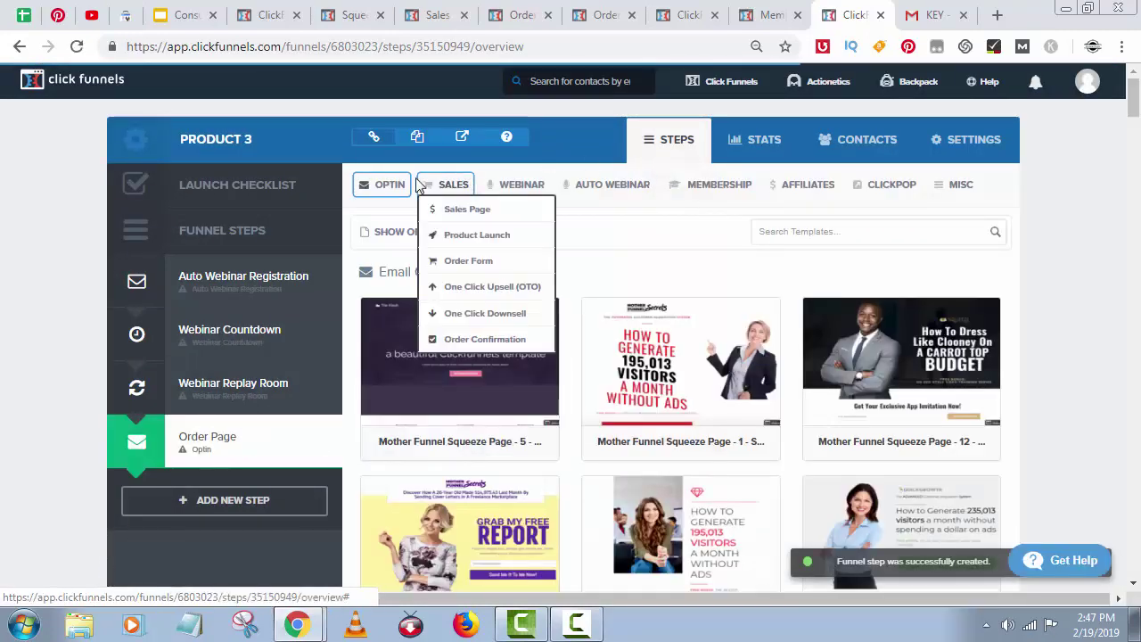
pyautogui.click(465, 262)
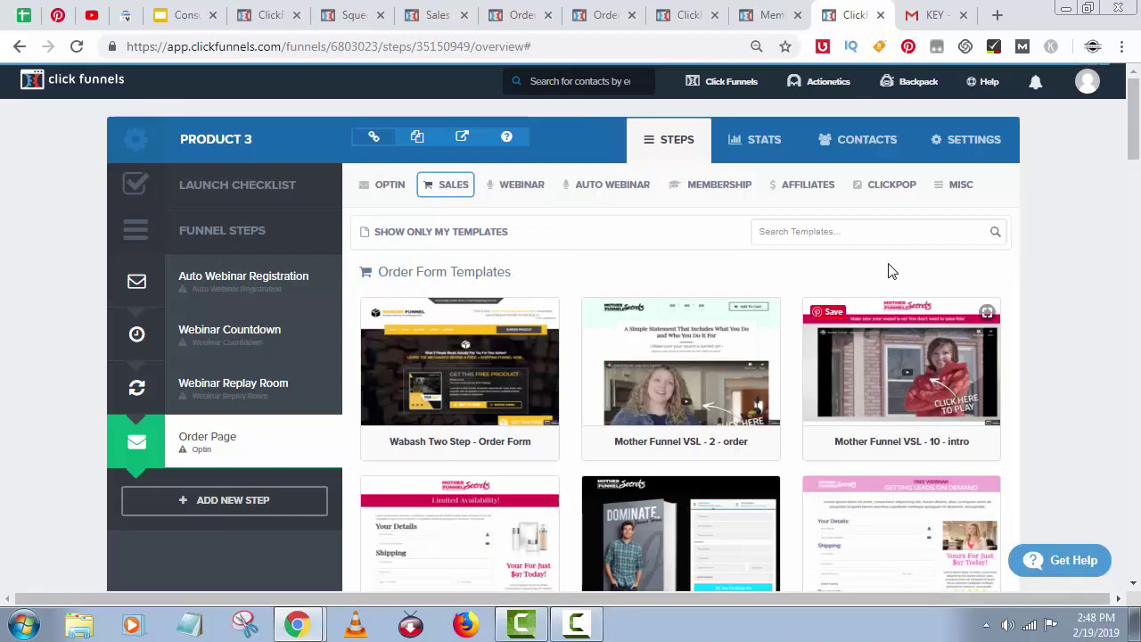
pyautogui.scroll(-5, 1130, 296)
pyautogui.scroll(-18, 1129, 296)
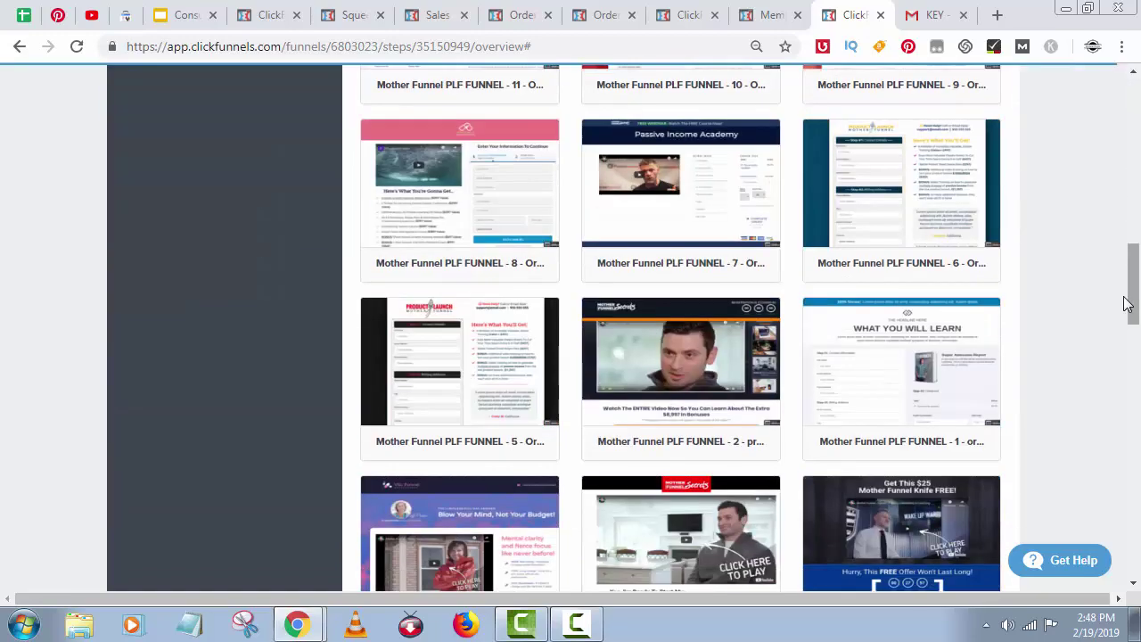
pyautogui.scroll(-3, 900, 339)
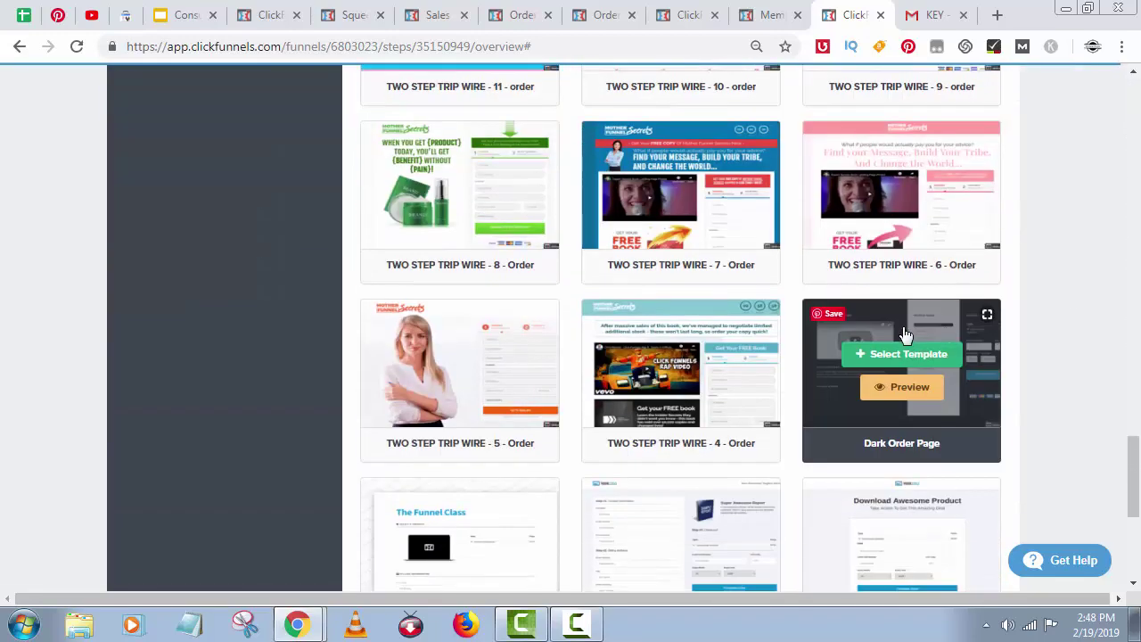
pyautogui.scroll(-4, 1061, 357)
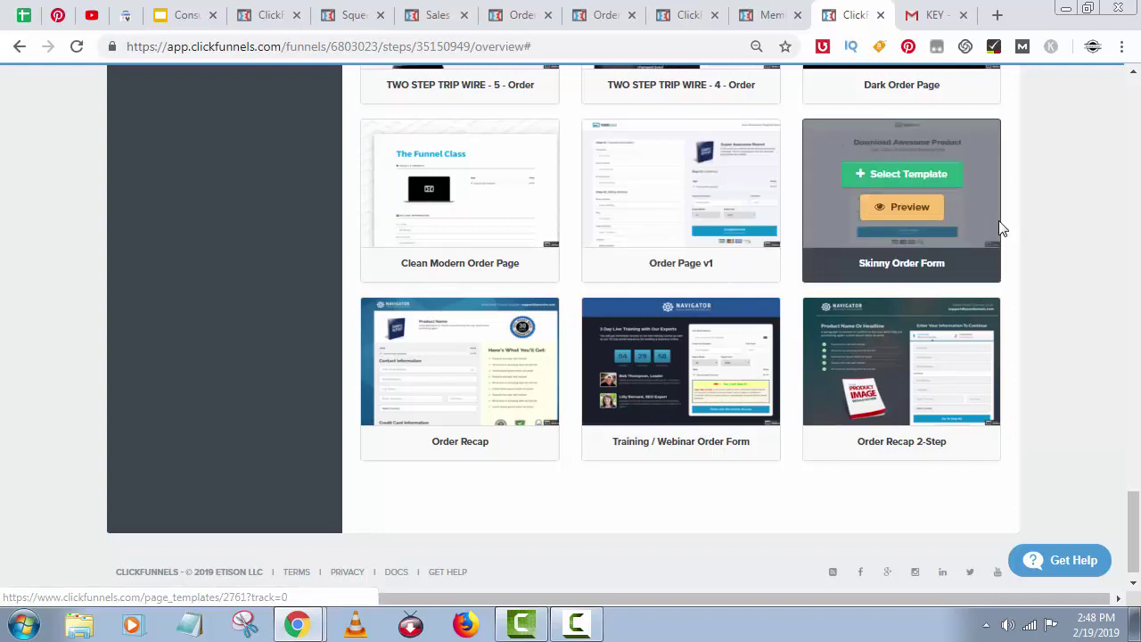
pyautogui.click(907, 176)
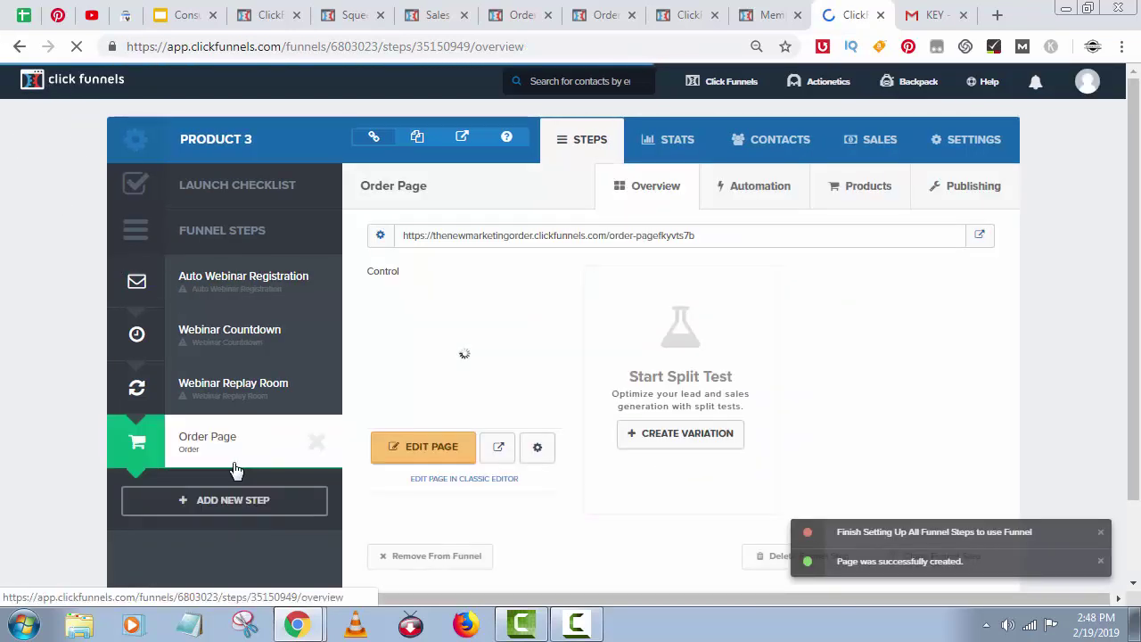
pyautogui.moveTo(236, 454)
pyautogui.mouseDown()
pyautogui.moveTo(232, 423)
pyautogui.moveTo(240, 447)
pyautogui.mouseUp()
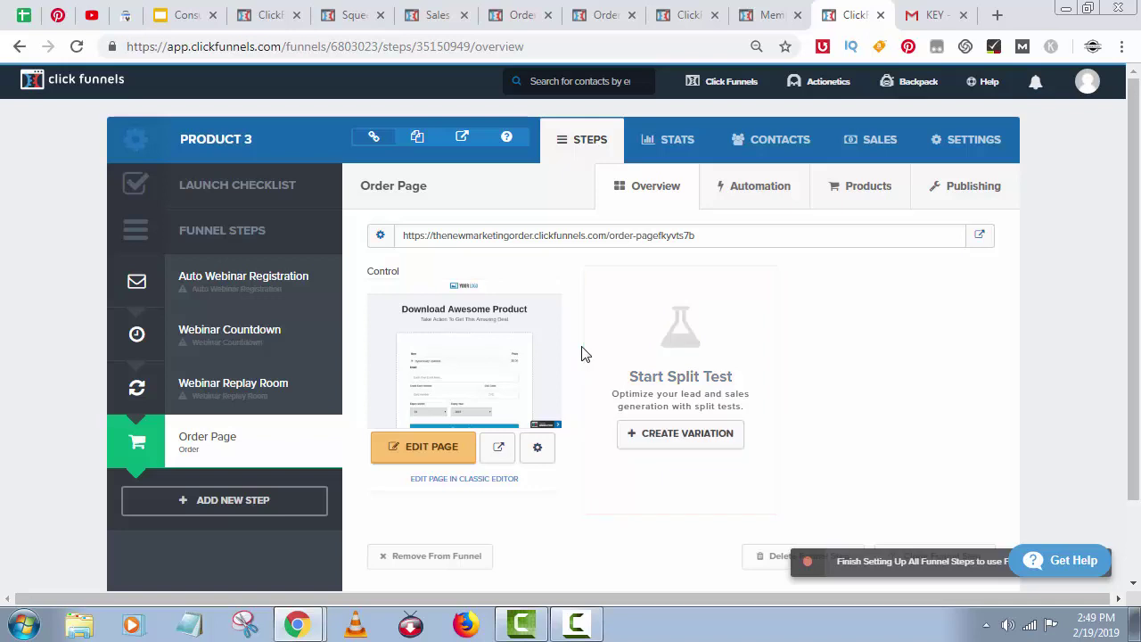
pyautogui.click(254, 504)
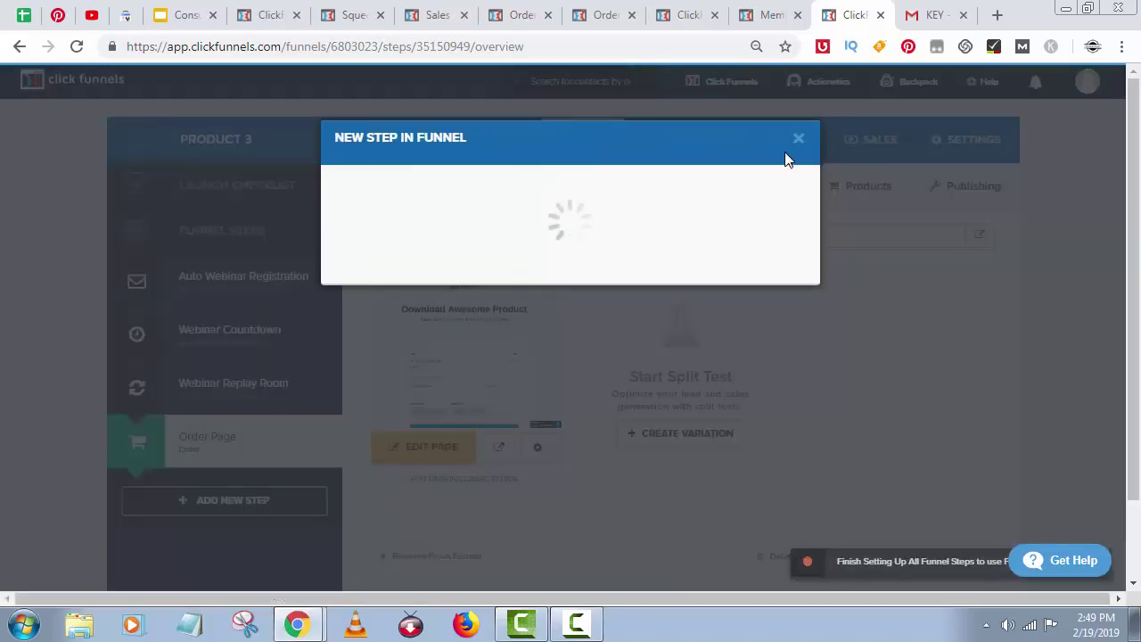
pyautogui.click(799, 140)
# Switch to the Google Slides presentation and show The Flow slide
pyautogui.click(179, 11)
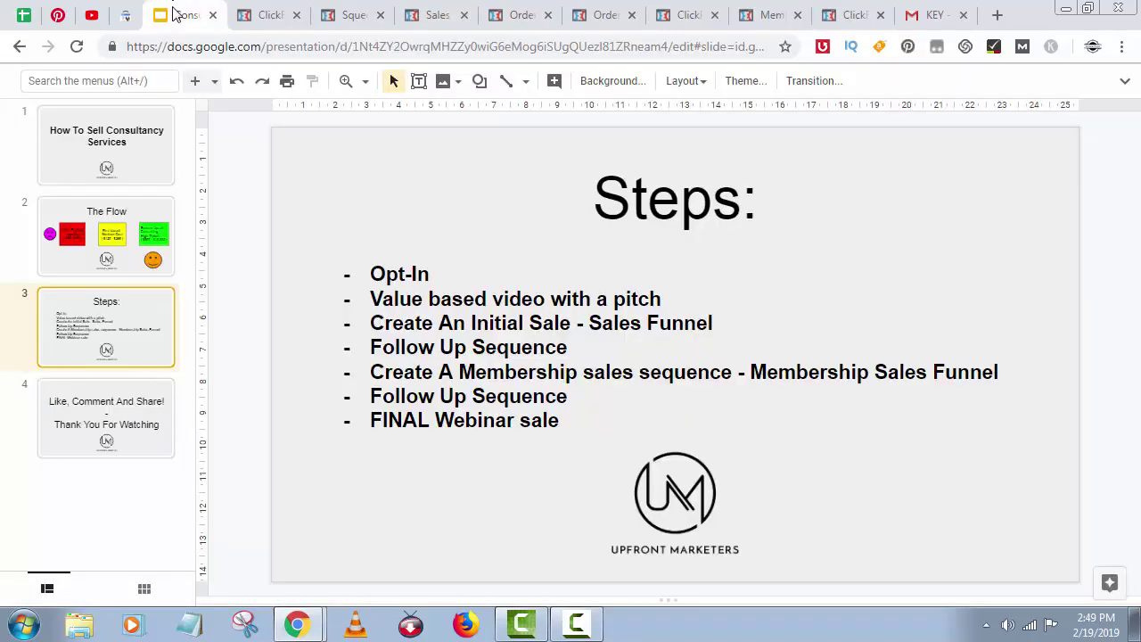
pyautogui.click(121, 258)
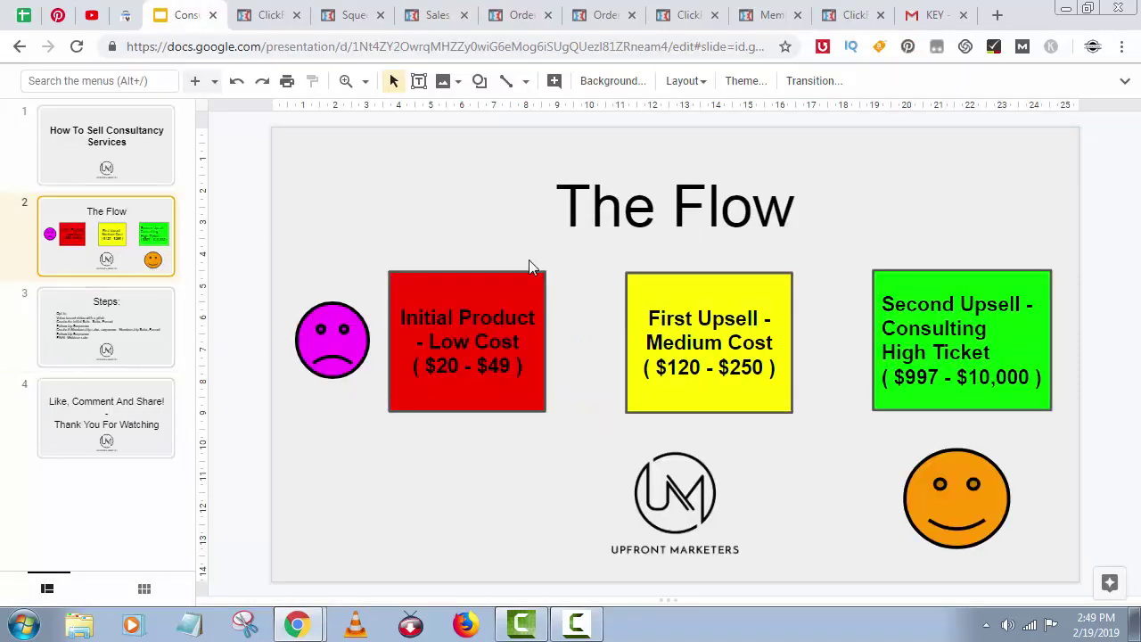